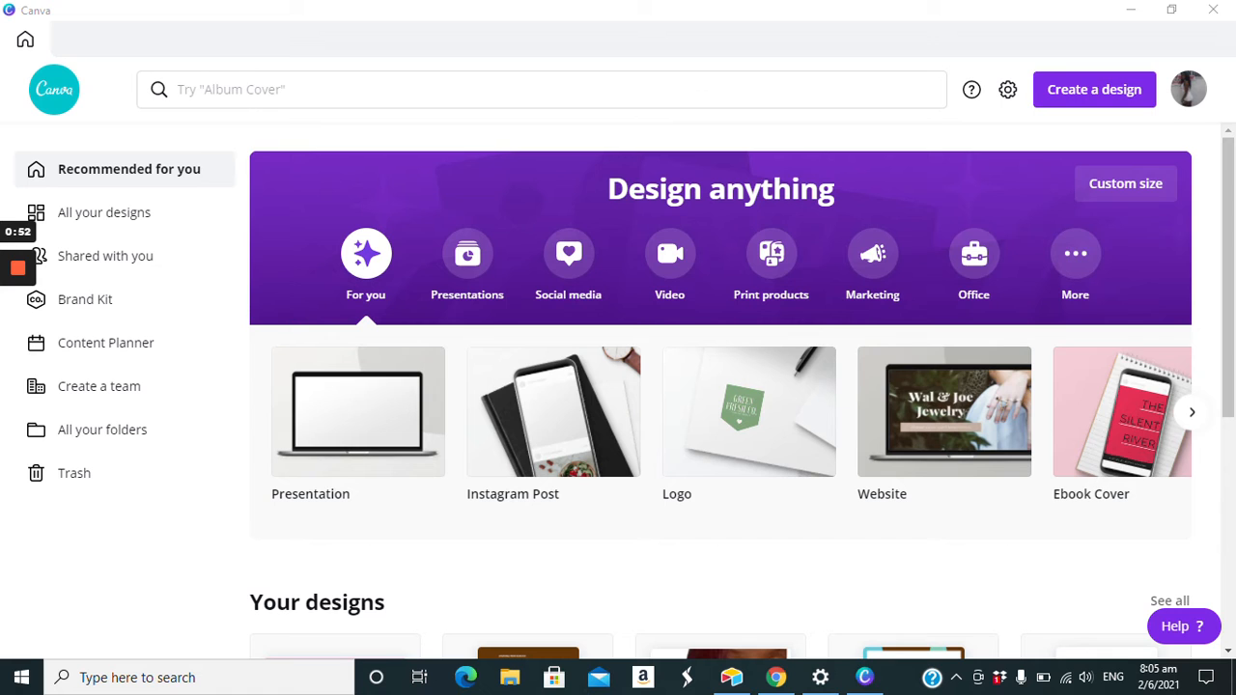
- Create a new 1080 × 1080 px Instagram Post design and look through the available templates
{"action": "left_click", "coordinate": [1094, 89]}
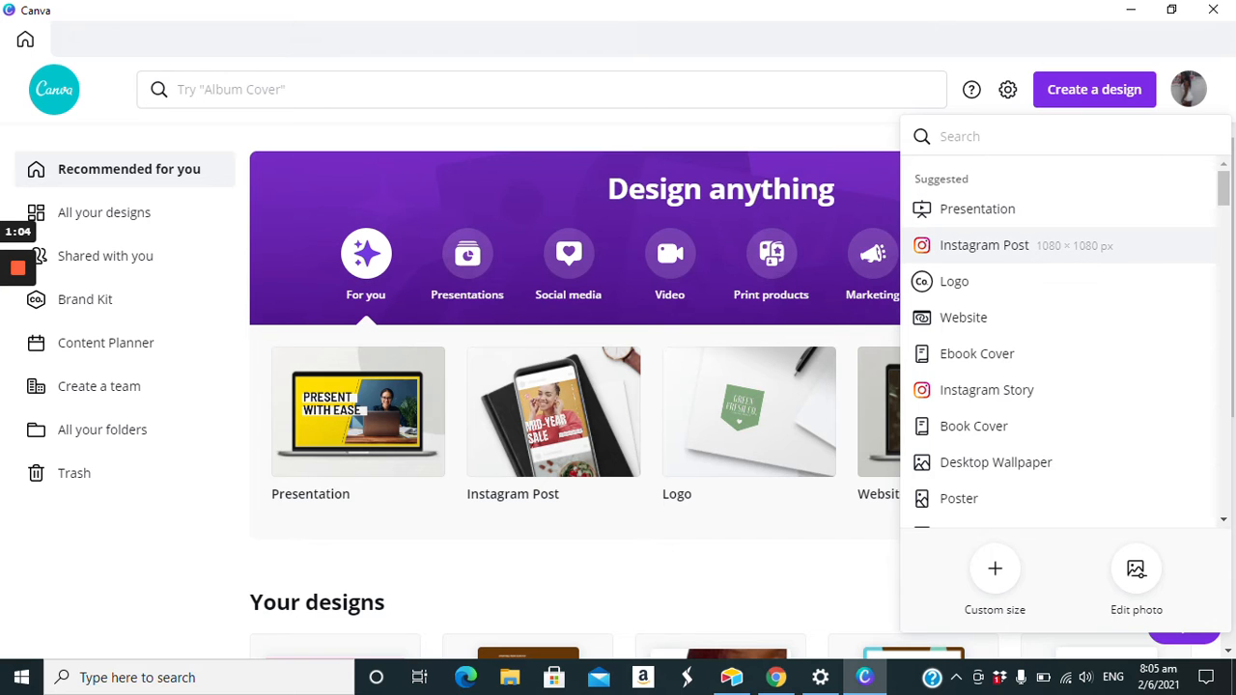
{"action": "left_click", "coordinate": [977, 247]}
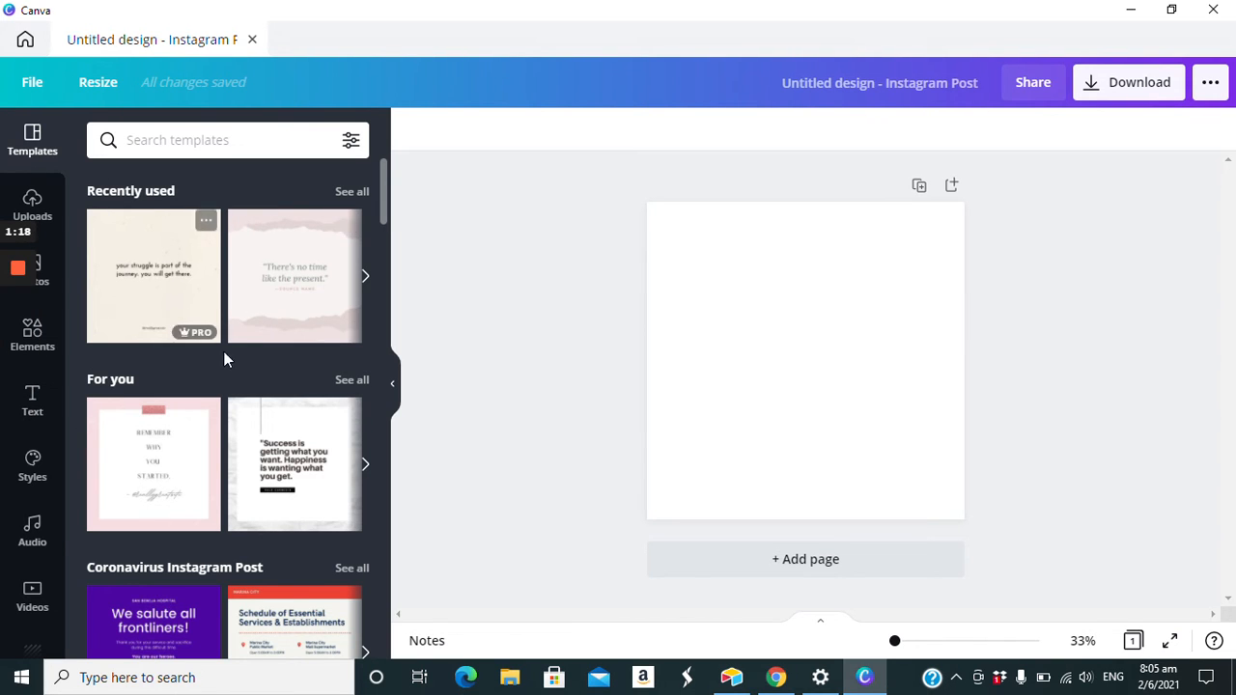
{"action": "scroll", "coordinate": [221, 422], "scroll_direction": "down", "scroll_amount": 4}
{"action": "scroll", "coordinate": [221, 316], "scroll_direction": "down", "scroll_amount": 5}
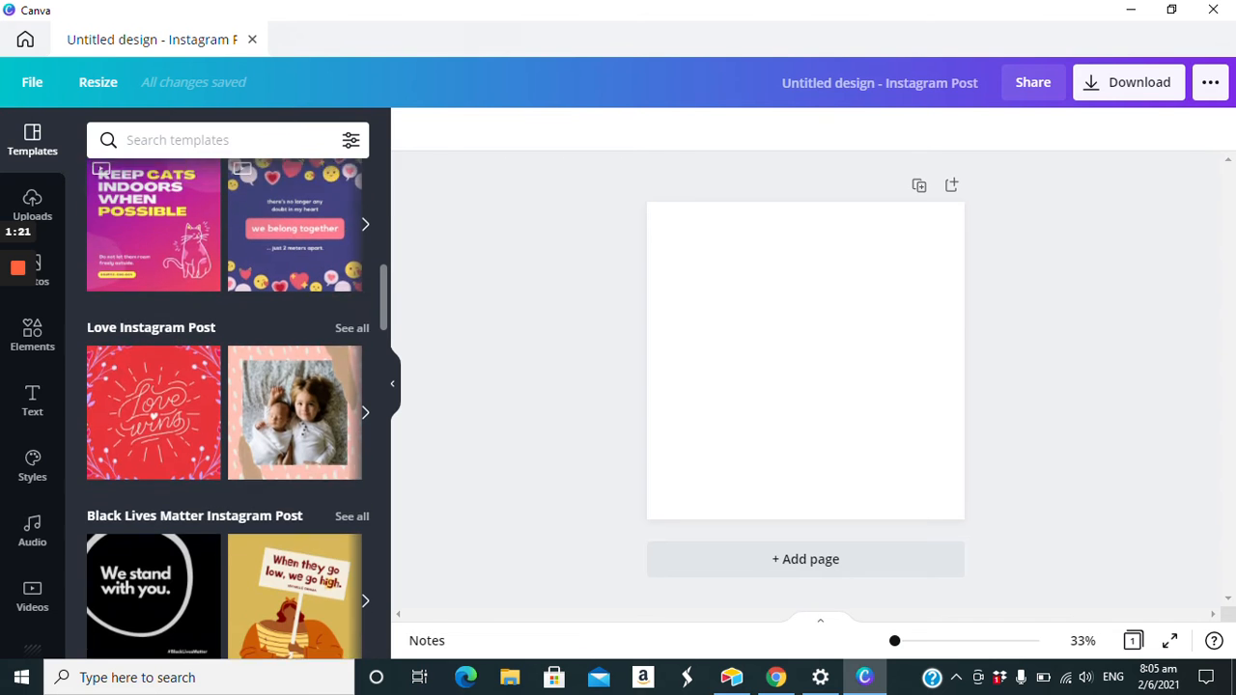
{"action": "scroll", "coordinate": [221, 316], "scroll_direction": "down", "scroll_amount": 5}
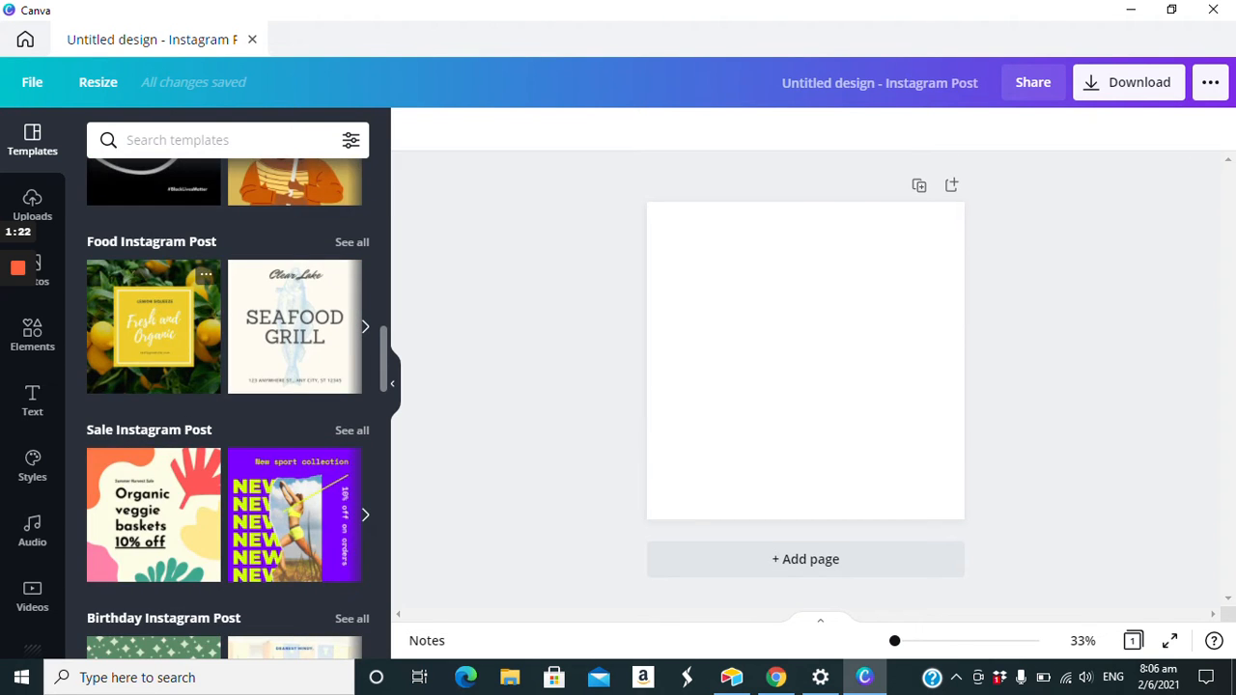
{"action": "scroll", "coordinate": [229, 406], "scroll_direction": "down", "scroll_amount": 5}
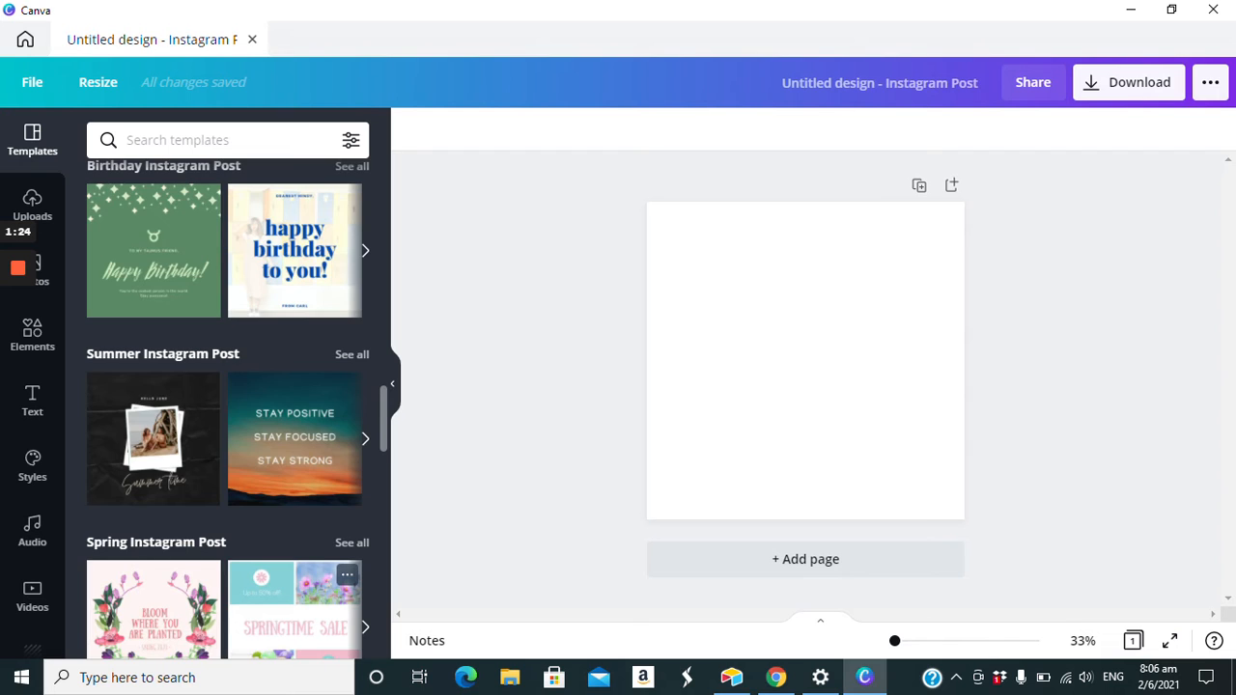
{"action": "scroll", "coordinate": [284, 544], "scroll_direction": "down", "scroll_amount": 4}
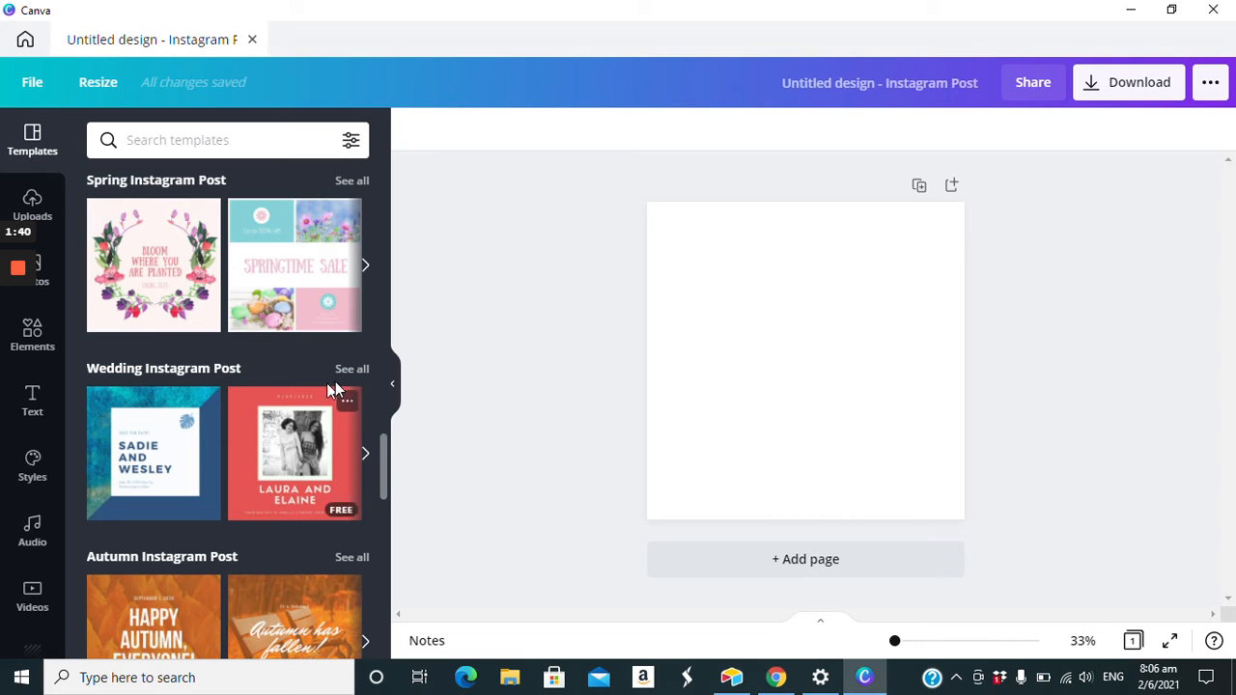
{"action": "left_click", "coordinate": [680, 512]}
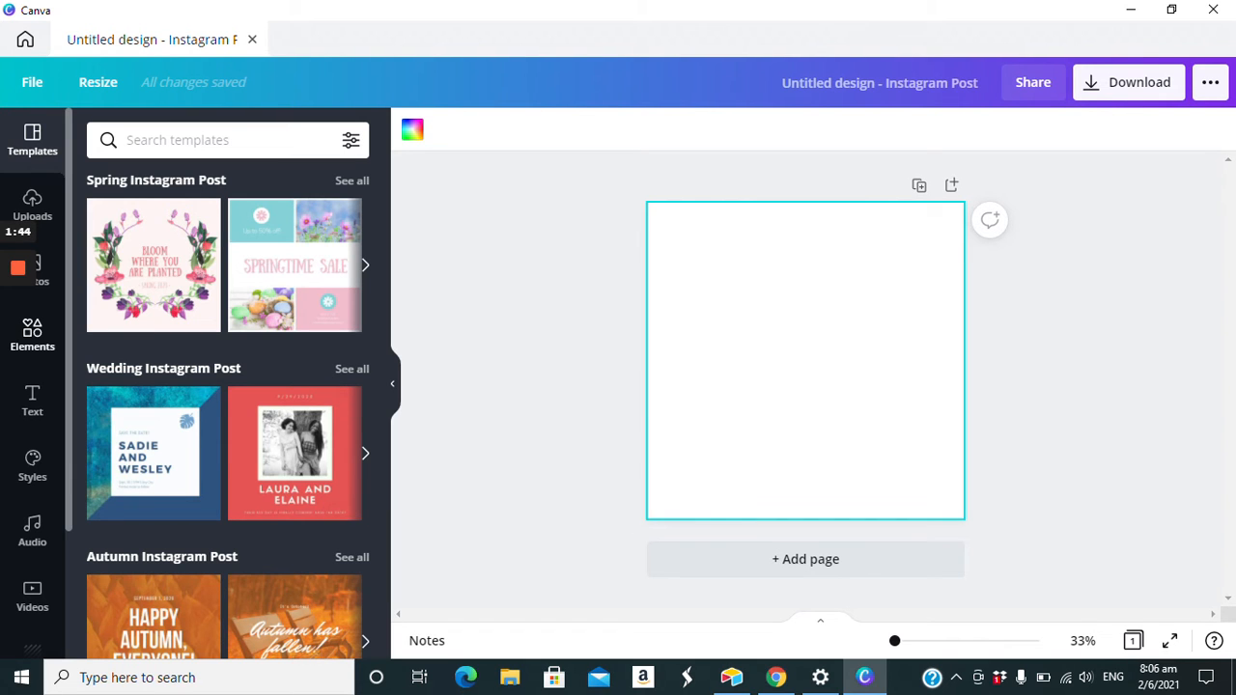
- Search the elements for BURGER and add the first orange-bun cheeseburger illustration to the blank page
{"action": "left_click", "coordinate": [32, 334]}
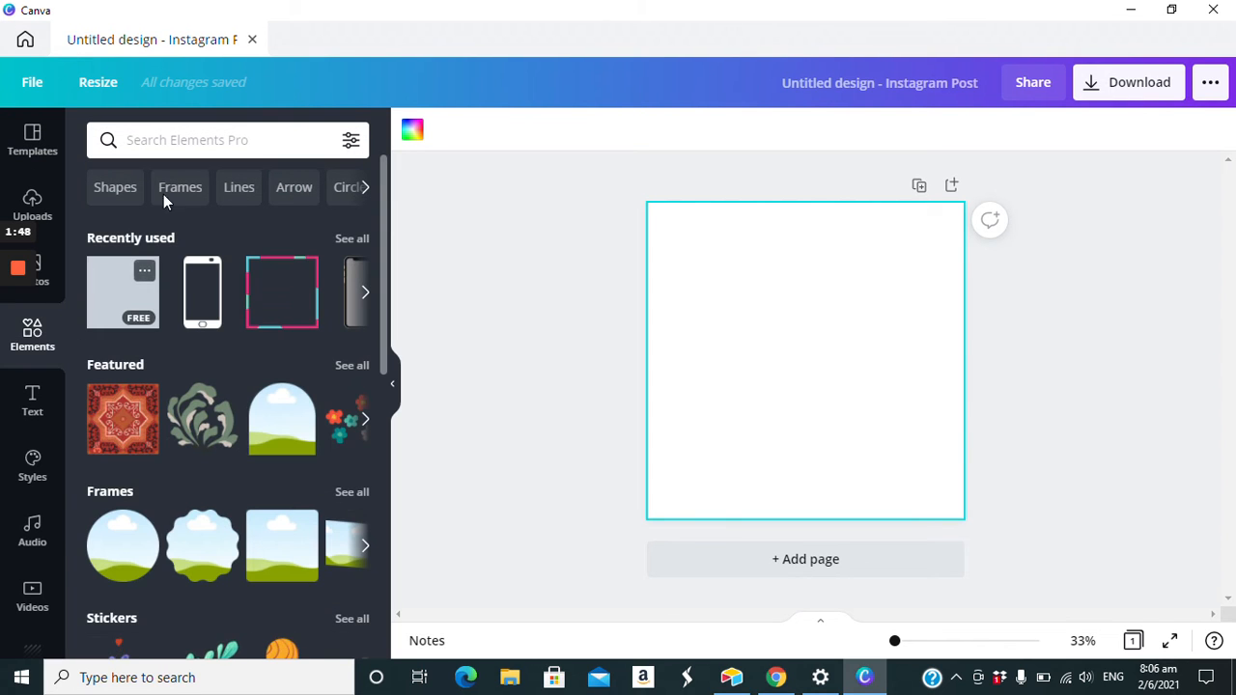
{"action": "left_click", "coordinate": [188, 141]}
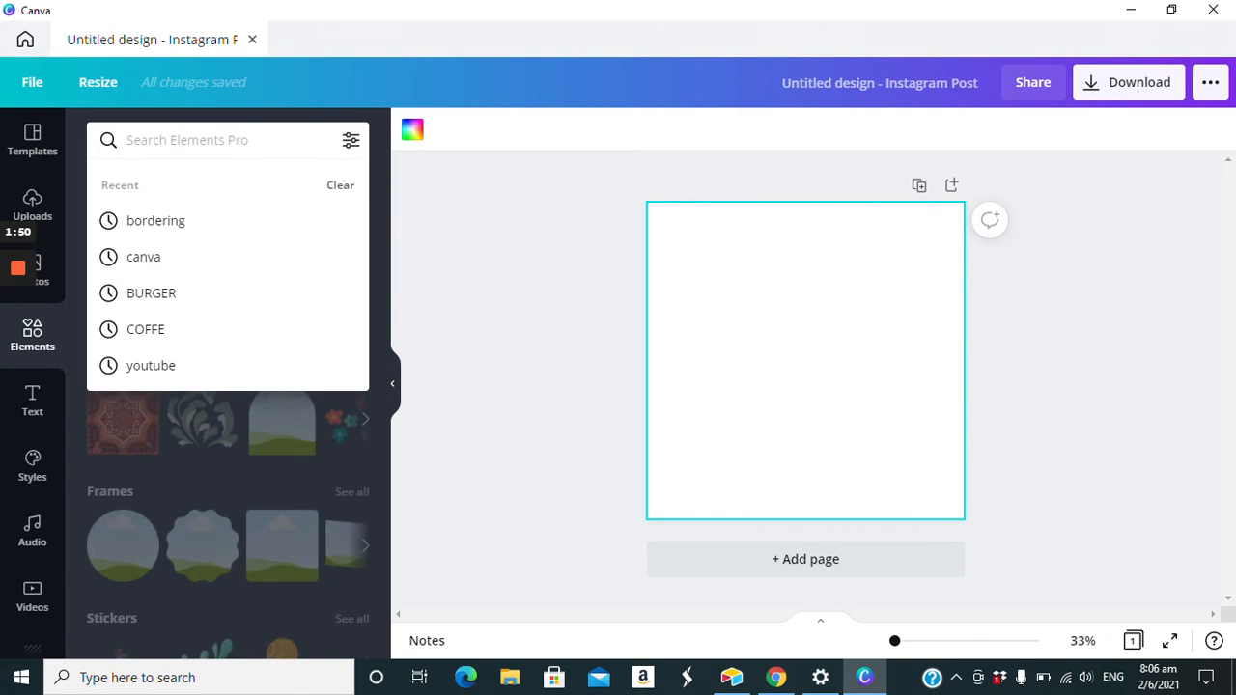
{"action": "type", "text": "BUR"}
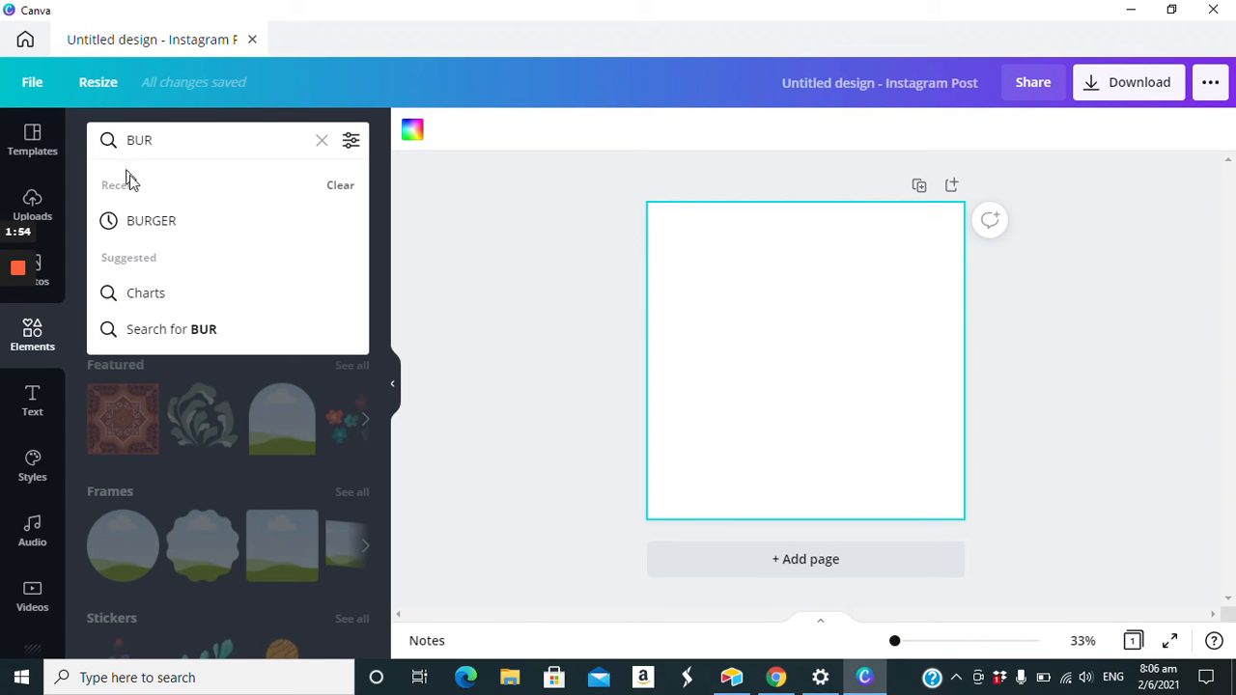
{"action": "left_click", "coordinate": [180, 220]}
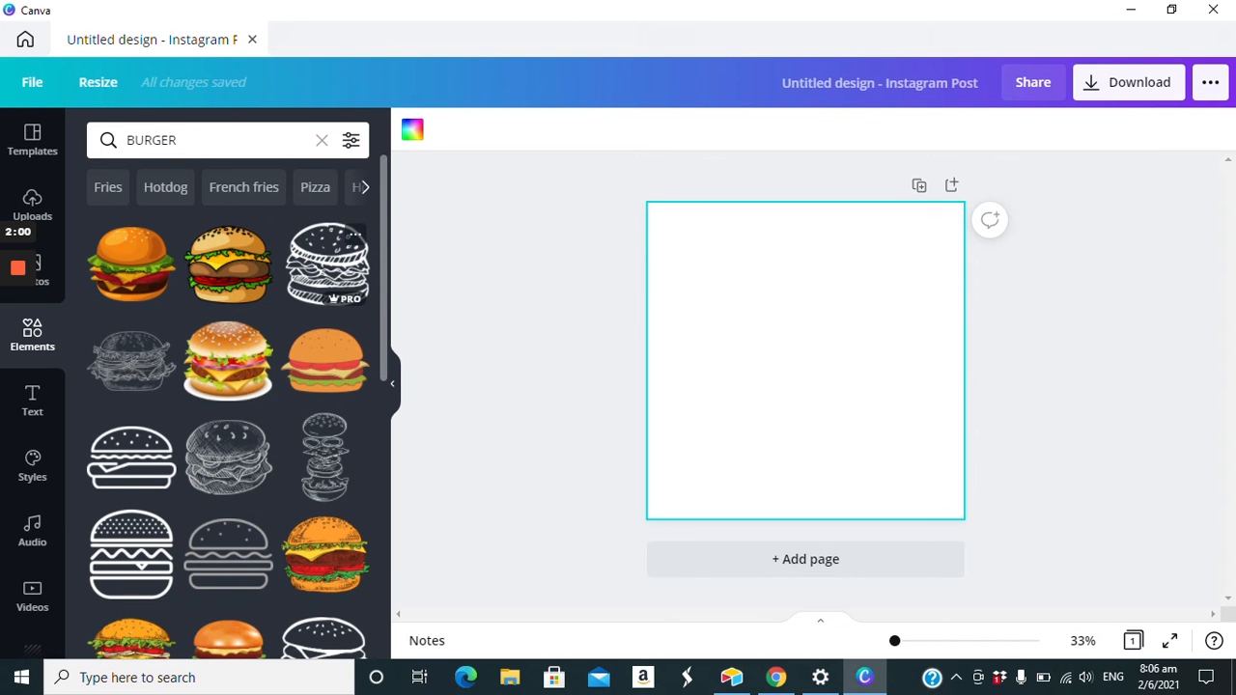
{"action": "left_click", "coordinate": [130, 261]}
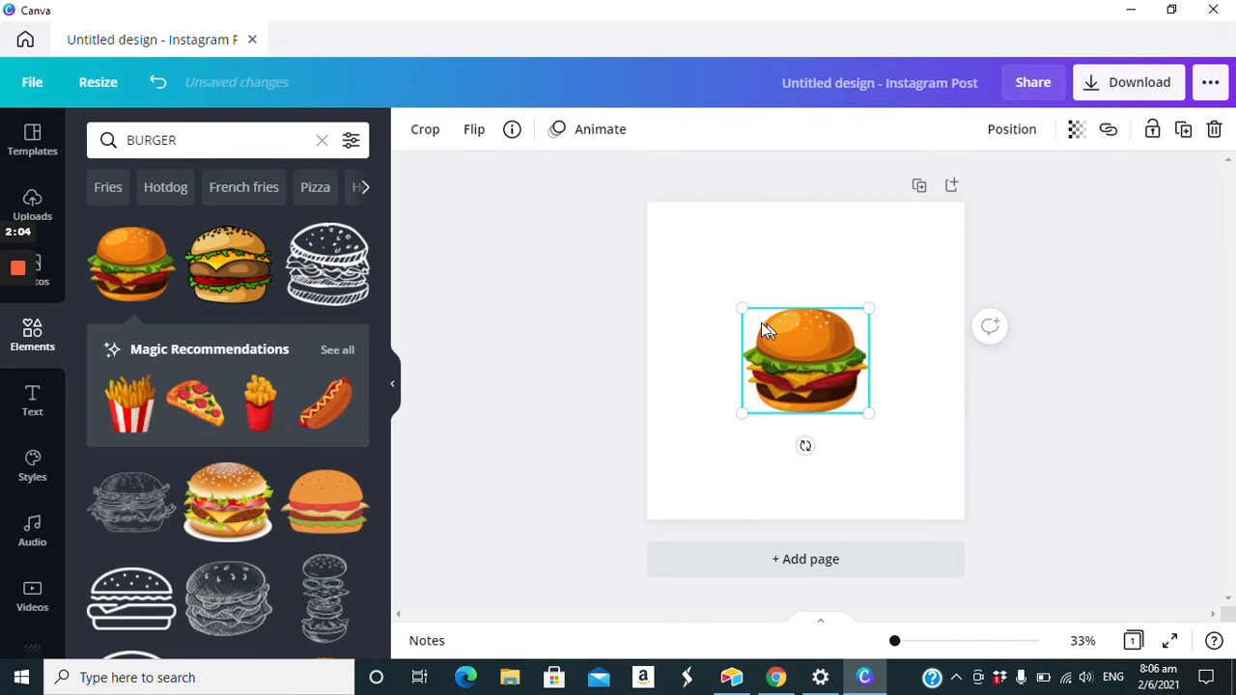
- Enlarge the burger illustration to span the page's full width and position it against the page's upper edge
{"action": "left_click_drag", "start_coordinate": [741, 309], "coordinate": [673, 223]}
{"action": "left_click_drag", "start_coordinate": [869, 236], "coordinate": [929, 237]}
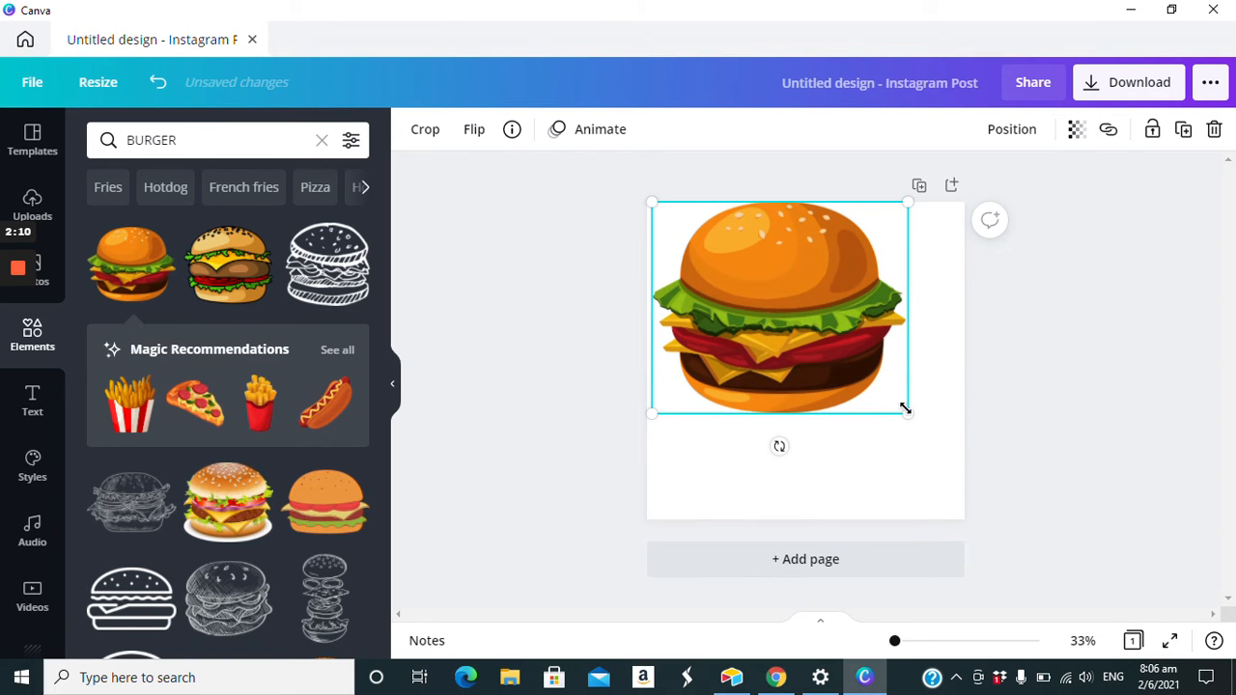
{"action": "left_click_drag", "start_coordinate": [907, 408], "coordinate": [965, 487]}
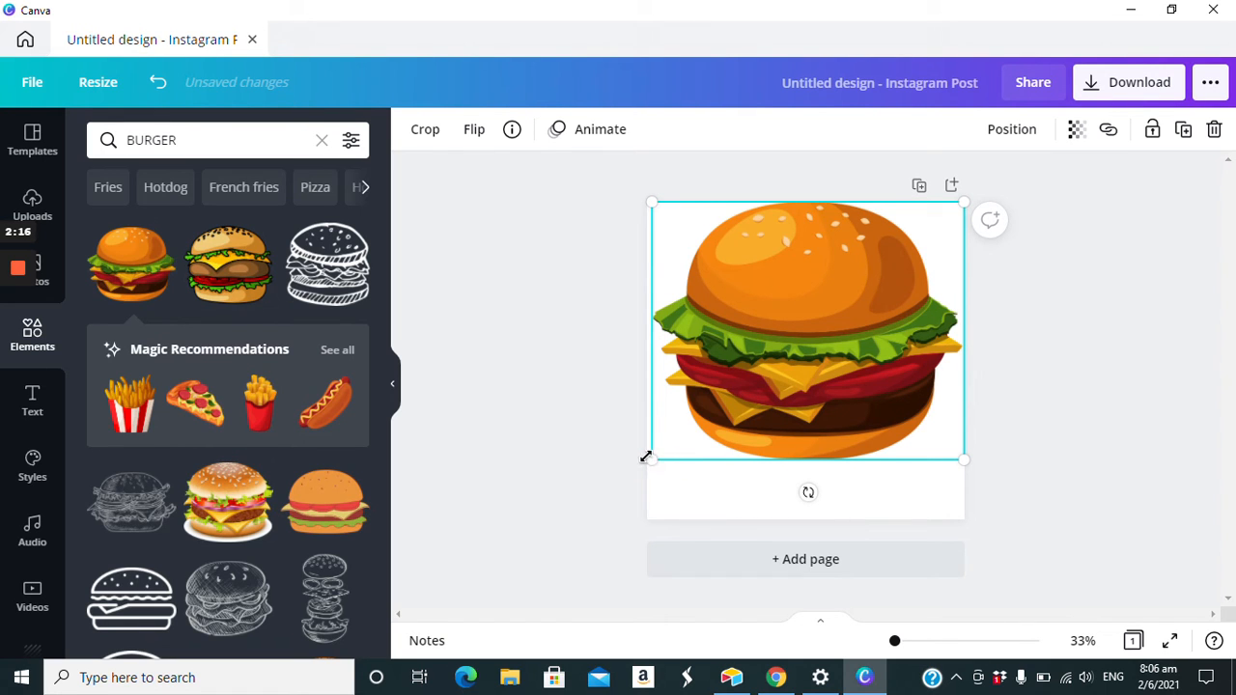
{"action": "left_click_drag", "start_coordinate": [654, 460], "coordinate": [628, 485]}
{"action": "left_click_drag", "start_coordinate": [838, 475], "coordinate": [866, 525]}
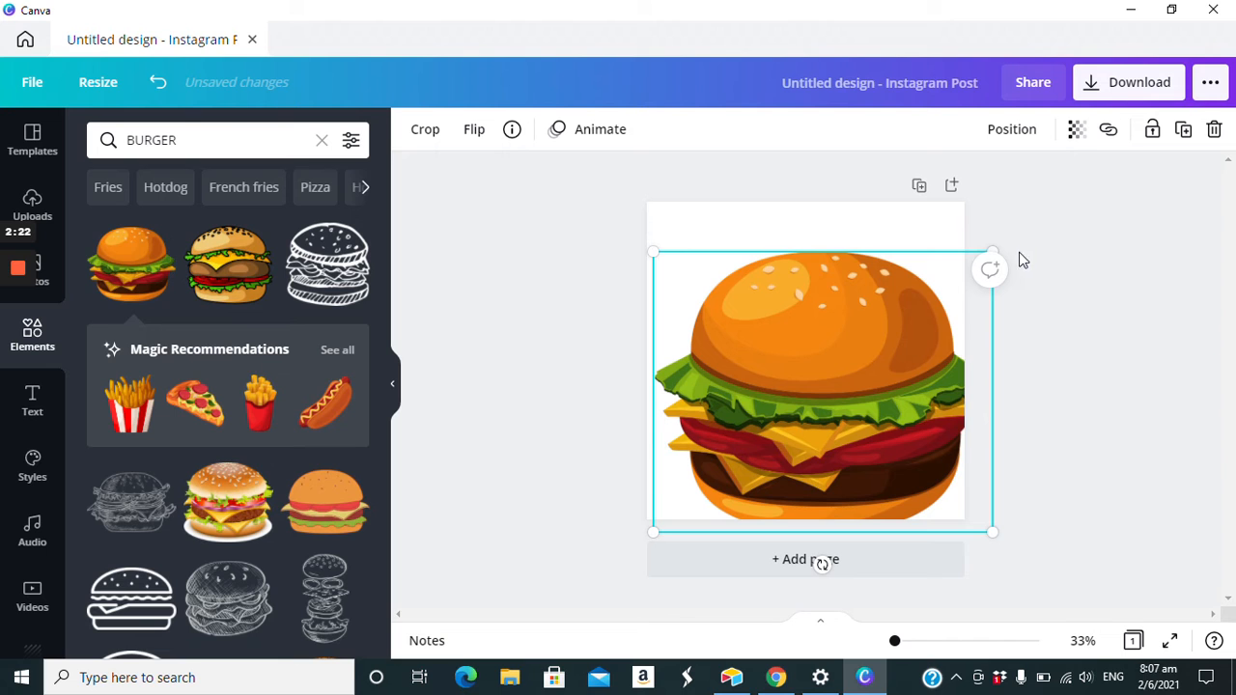
{"action": "left_click_drag", "start_coordinate": [988, 242], "coordinate": [980, 212]}
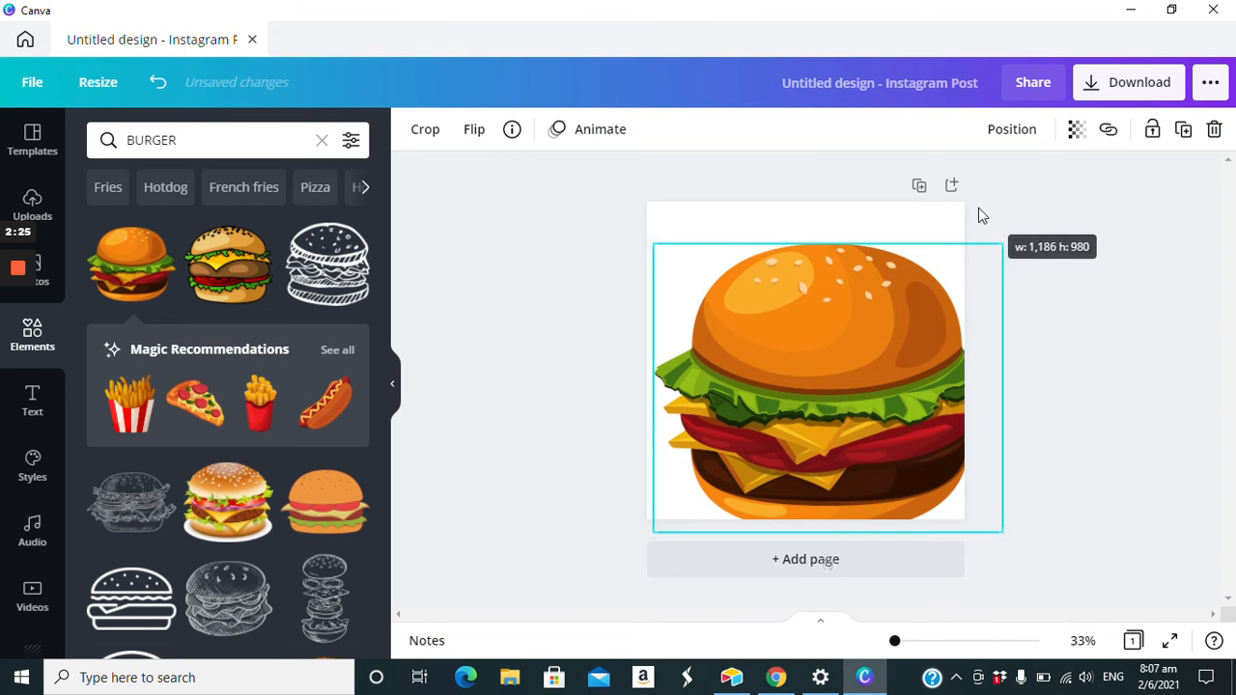
{"action": "left_click_drag", "start_coordinate": [654, 243], "coordinate": [638, 198]}
{"action": "mouse_move", "coordinate": [774, 367]}
{"action": "left_mouse_down"}
{"action": "mouse_move", "coordinate": [773, 333]}
{"action": "mouse_move", "coordinate": [769, 355]}
{"action": "left_mouse_up"}
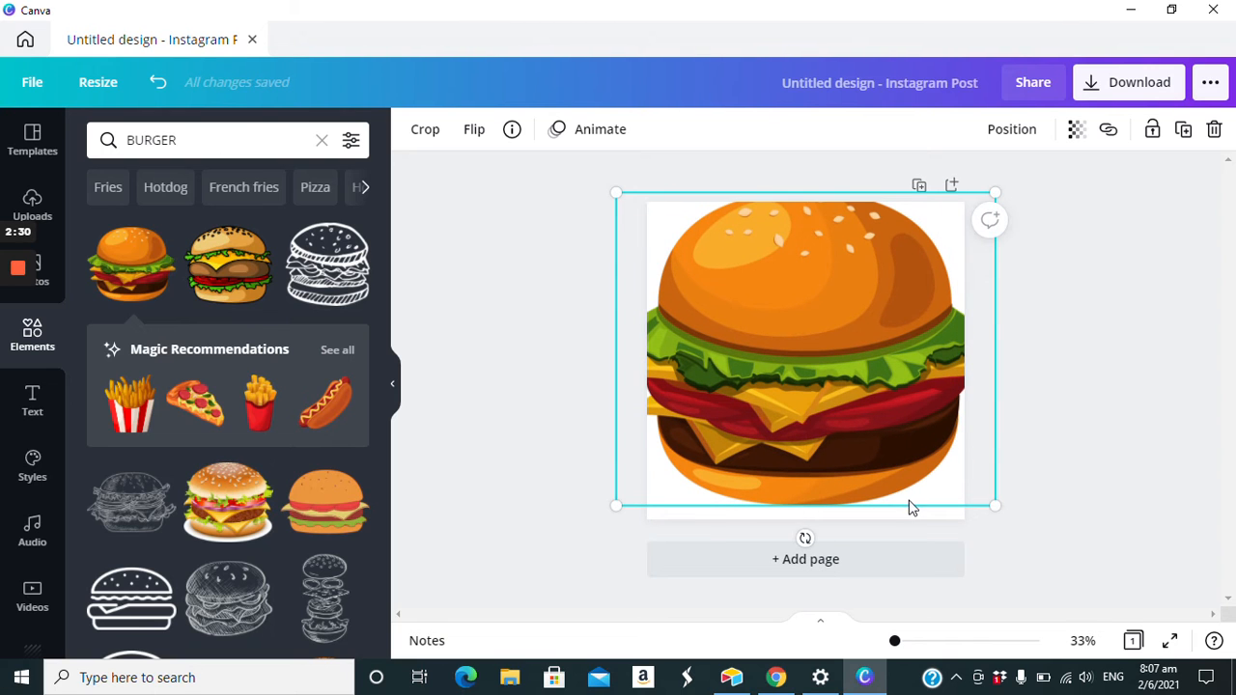
{"action": "left_click_drag", "start_coordinate": [995, 503], "coordinate": [995, 529]}
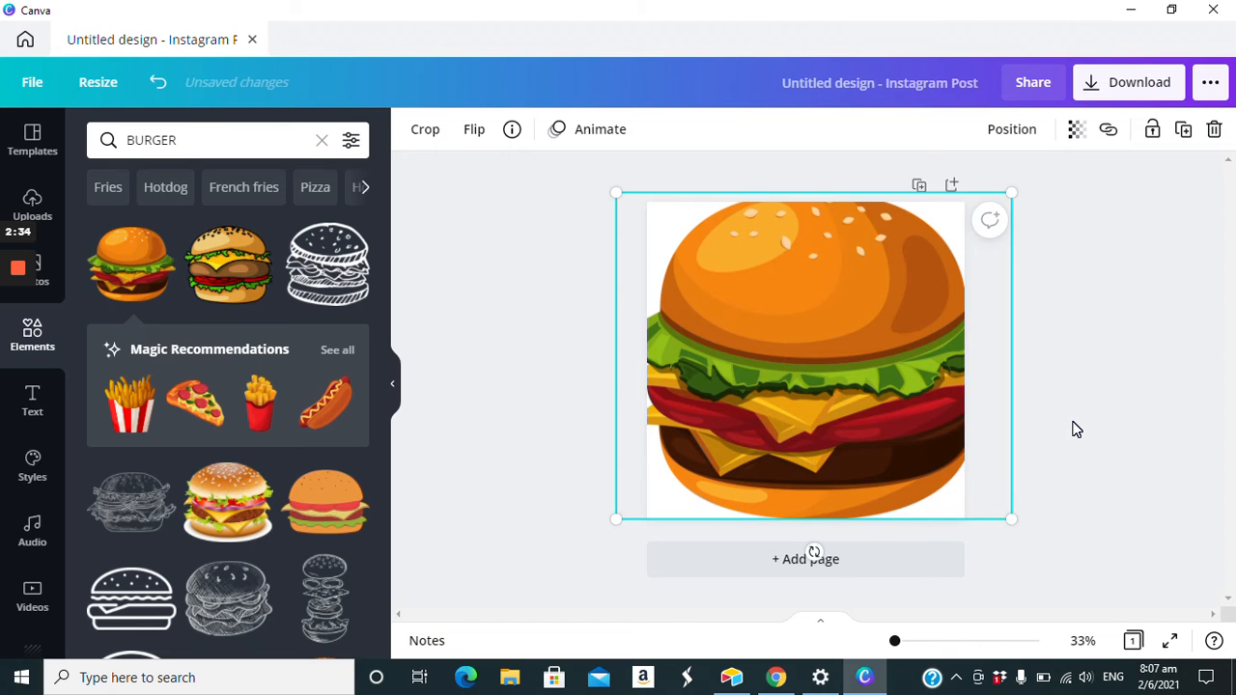
{"action": "left_click_drag", "start_coordinate": [1011, 518], "coordinate": [995, 503]}
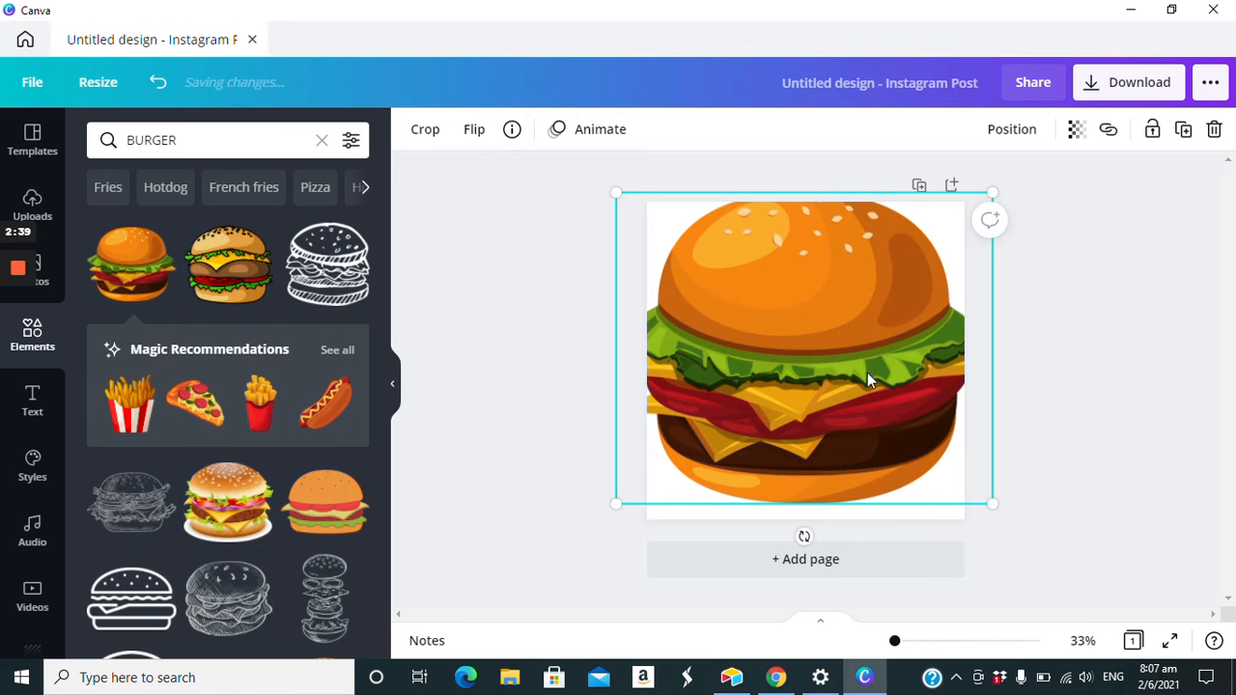
{"action": "left_click_drag", "start_coordinate": [857, 341], "coordinate": [856, 363]}
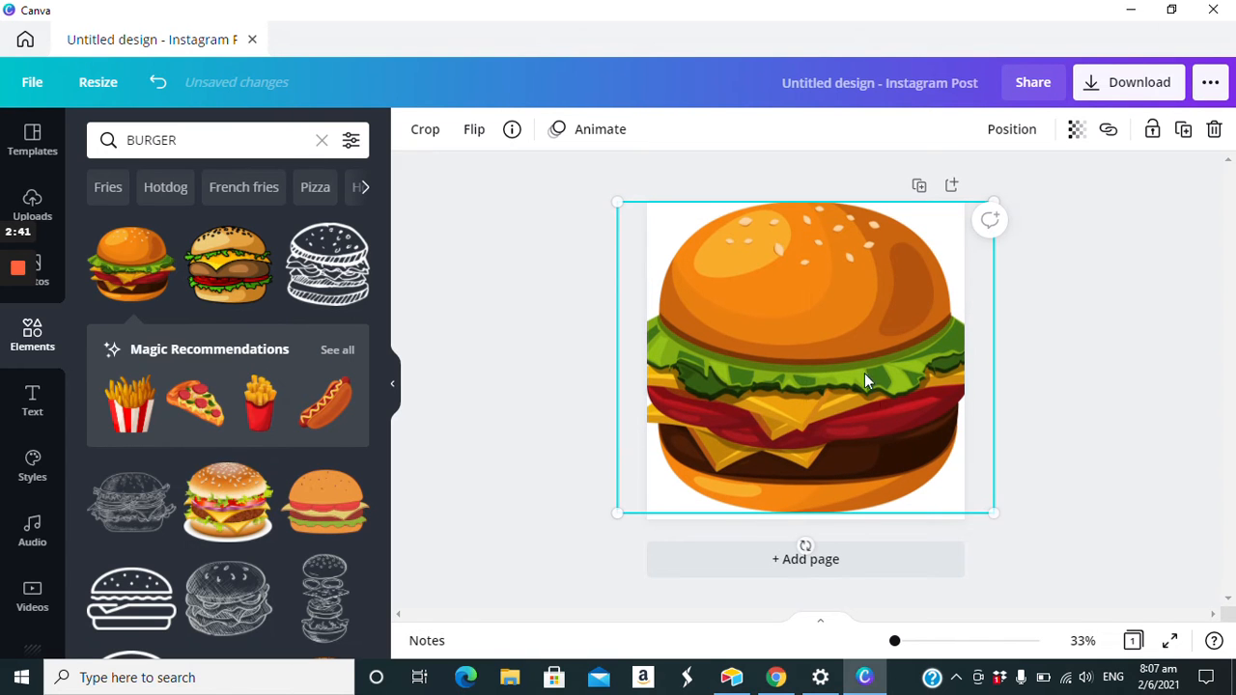
{"action": "left_click_drag", "start_coordinate": [994, 515], "coordinate": [978, 492]}
{"action": "left_click", "coordinate": [1047, 444]}
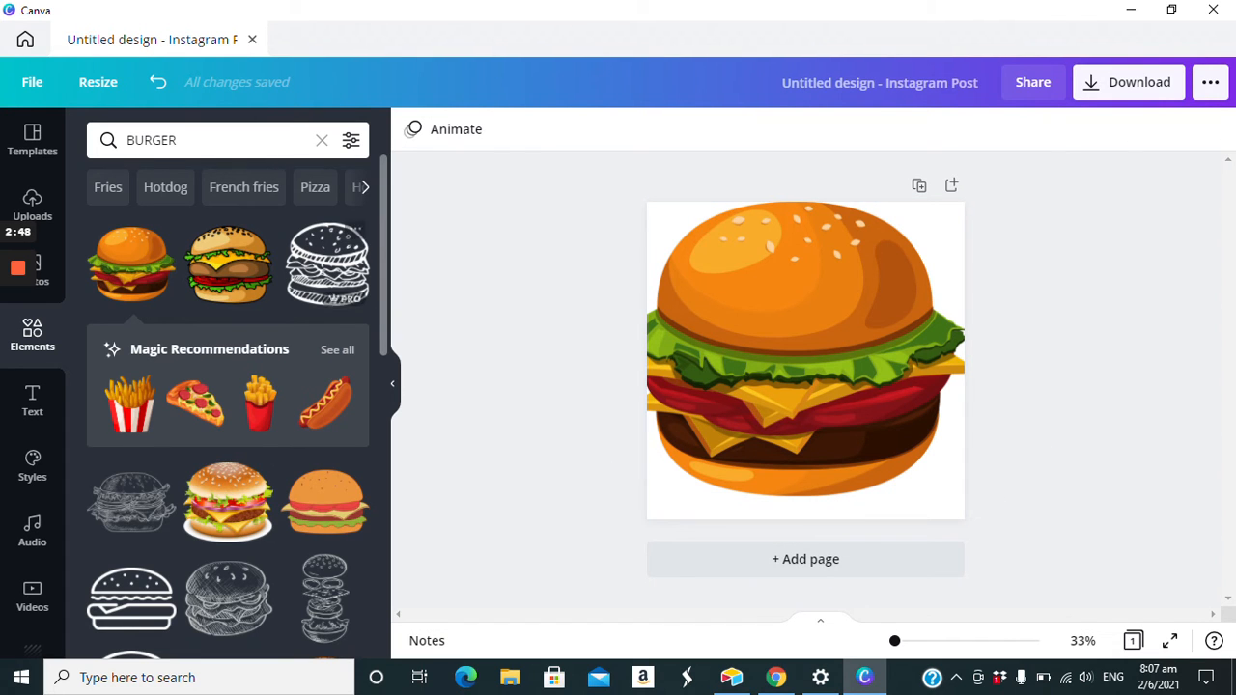
- Set the page background behind the burger to black
{"action": "left_click", "coordinate": [678, 513]}
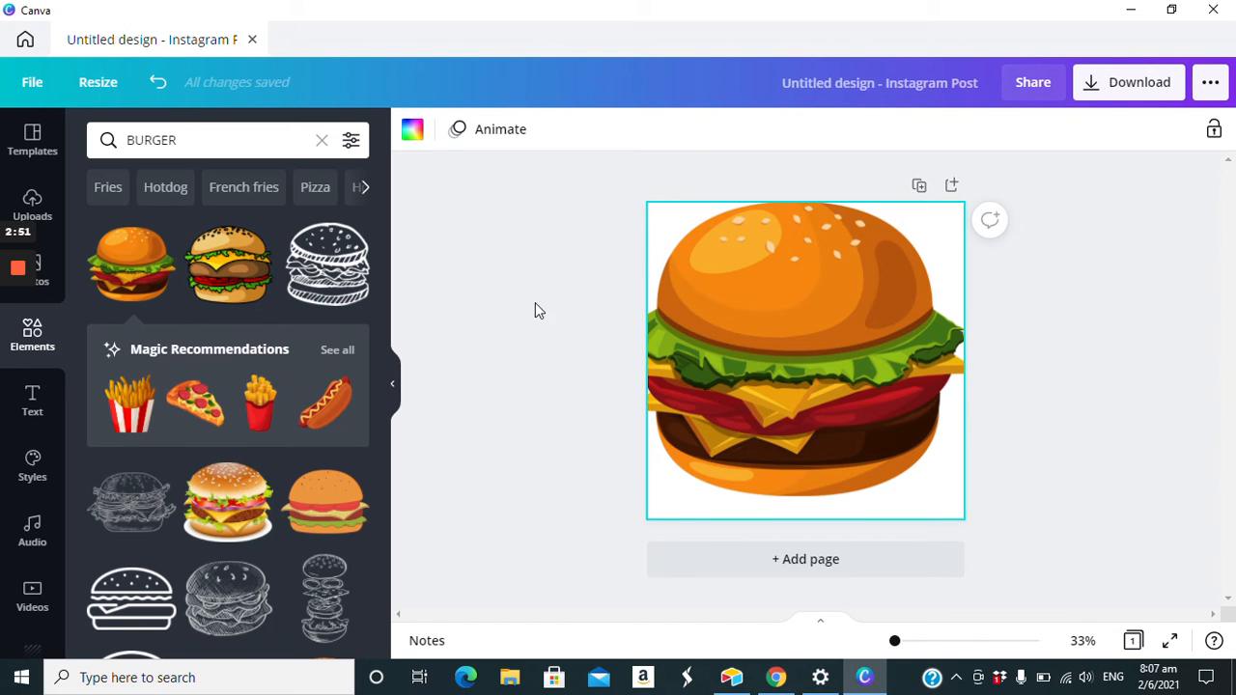
{"action": "left_click", "coordinate": [412, 129]}
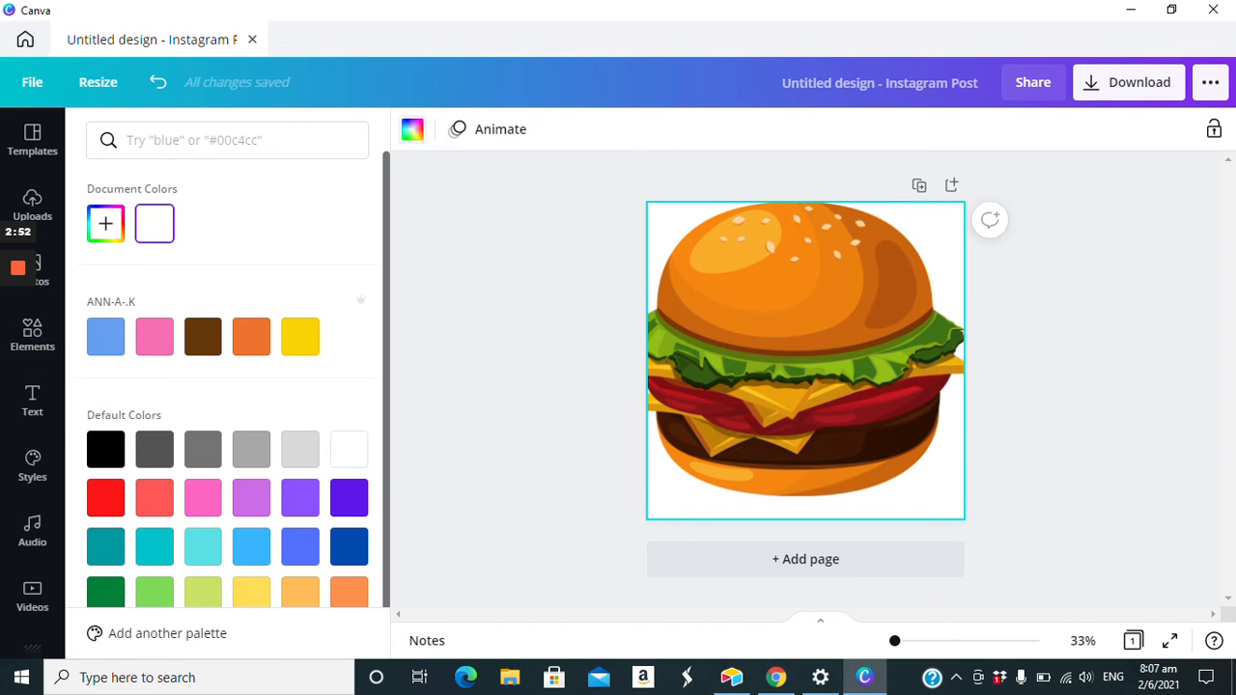
{"action": "left_click", "coordinate": [106, 450]}
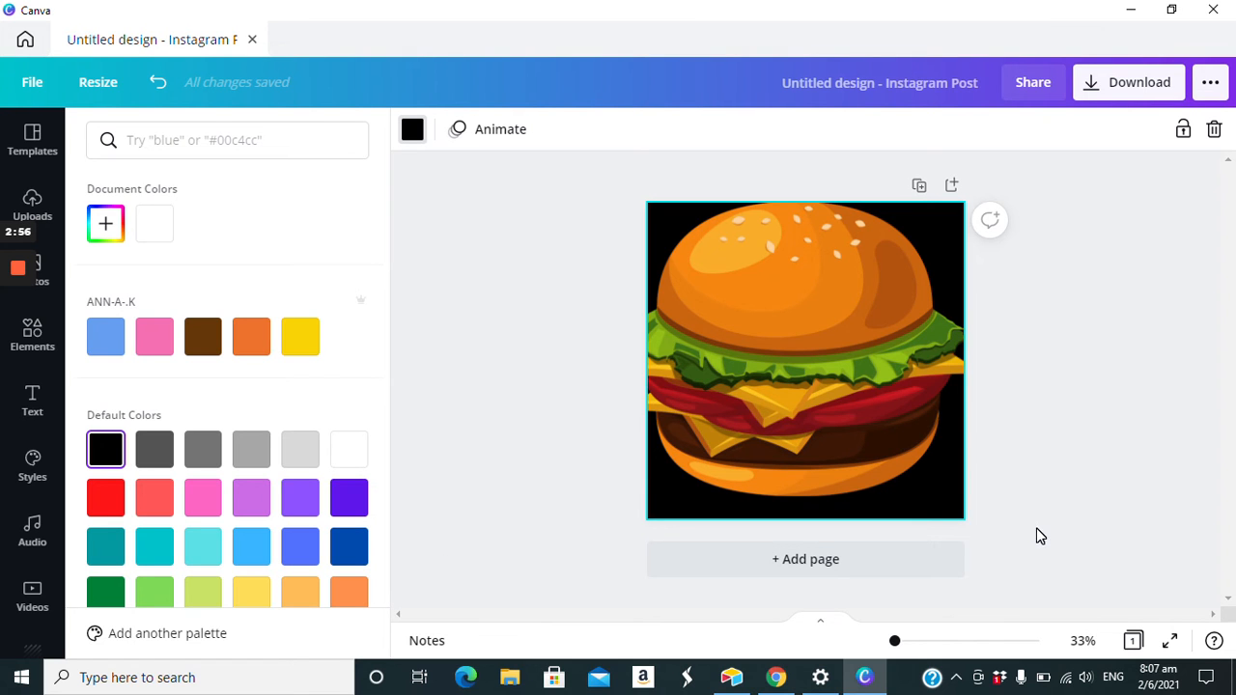
{"action": "left_click", "coordinate": [513, 453]}
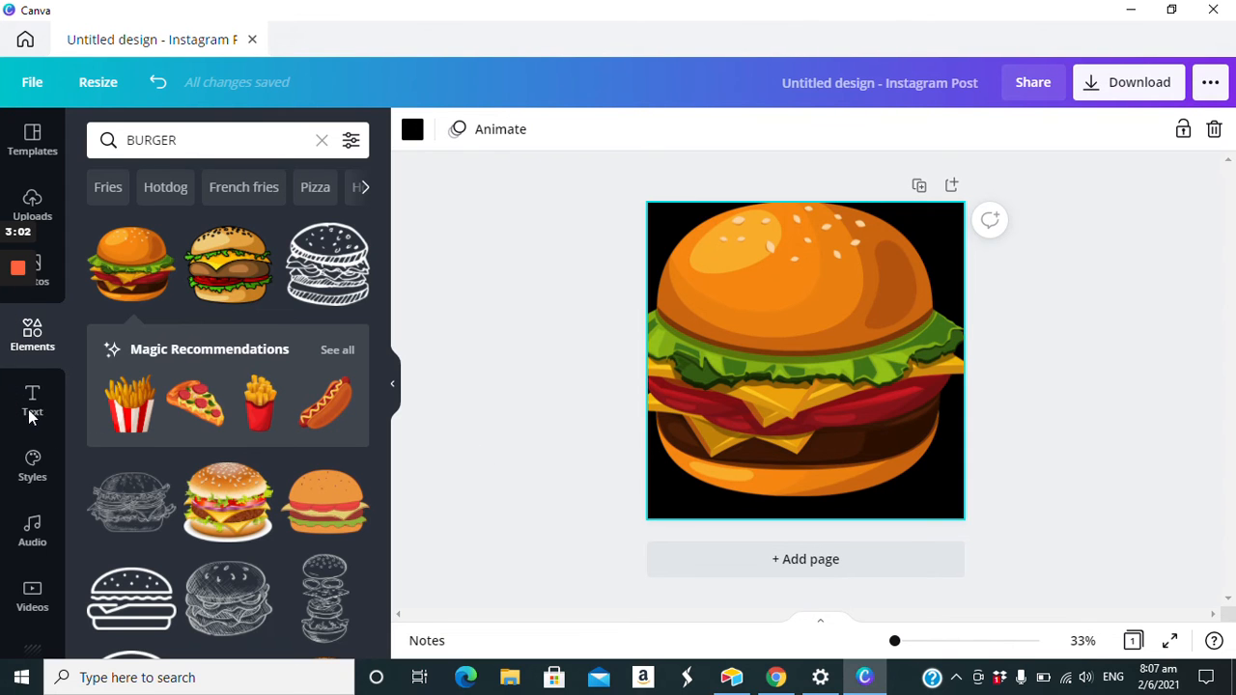
{"action": "left_click", "coordinate": [488, 454]}
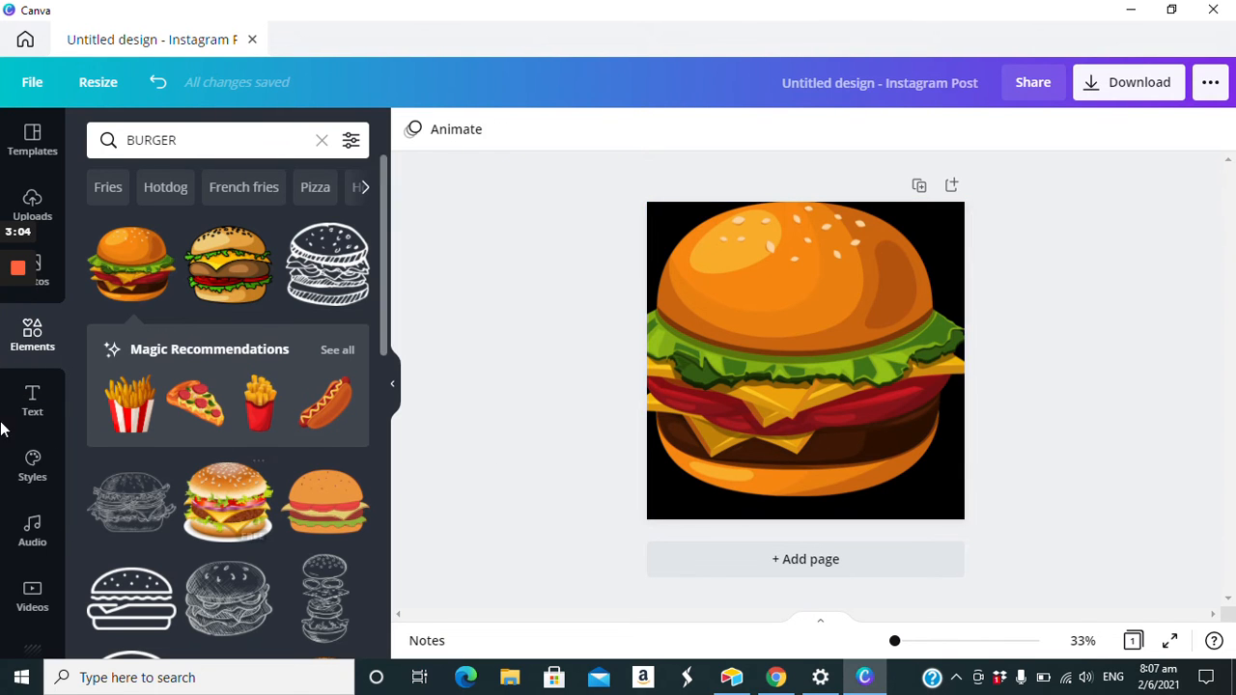
- Add a subheading text box over the burger and enlarge its text to size 31.1
{"action": "left_click", "coordinate": [32, 398]}
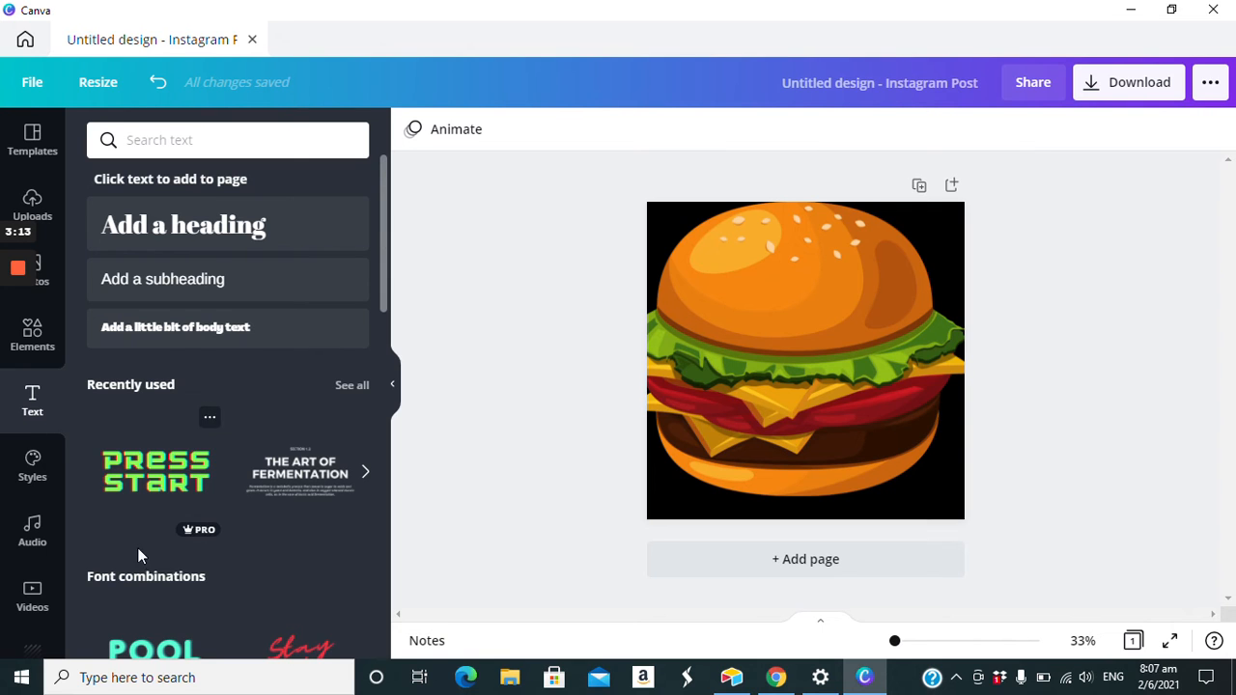
{"action": "scroll", "coordinate": [205, 543], "scroll_direction": "down", "scroll_amount": 2}
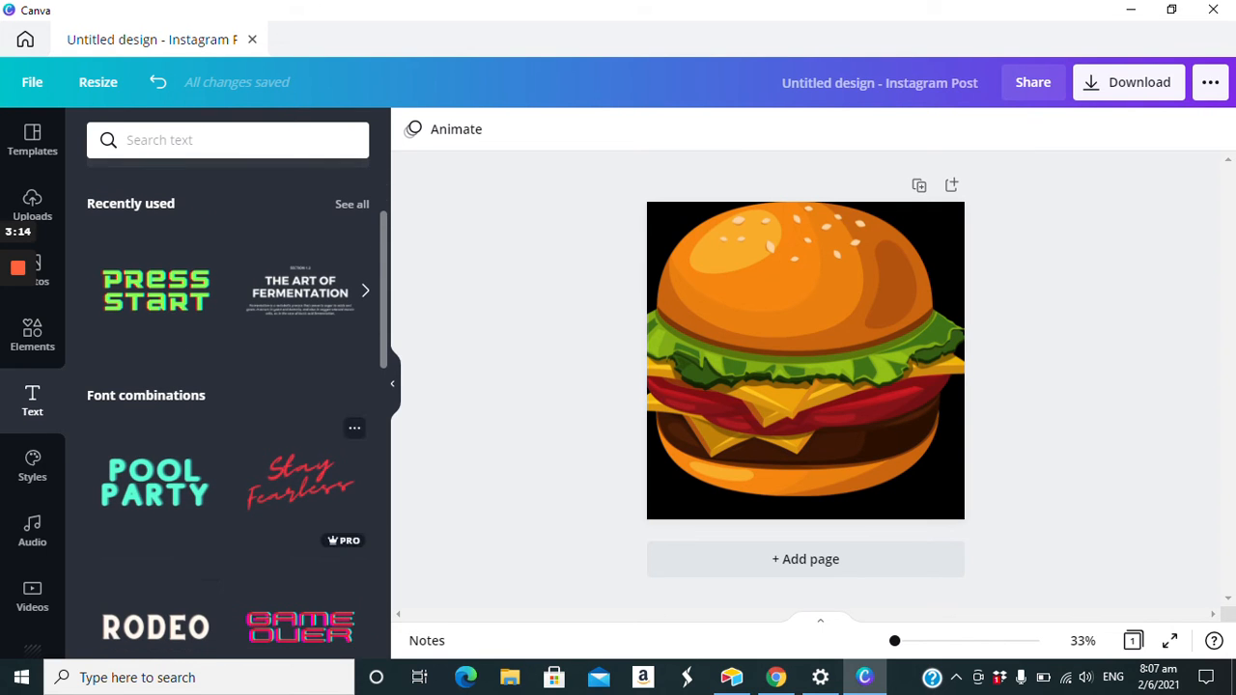
{"action": "scroll", "coordinate": [154, 618], "scroll_direction": "down", "scroll_amount": 3}
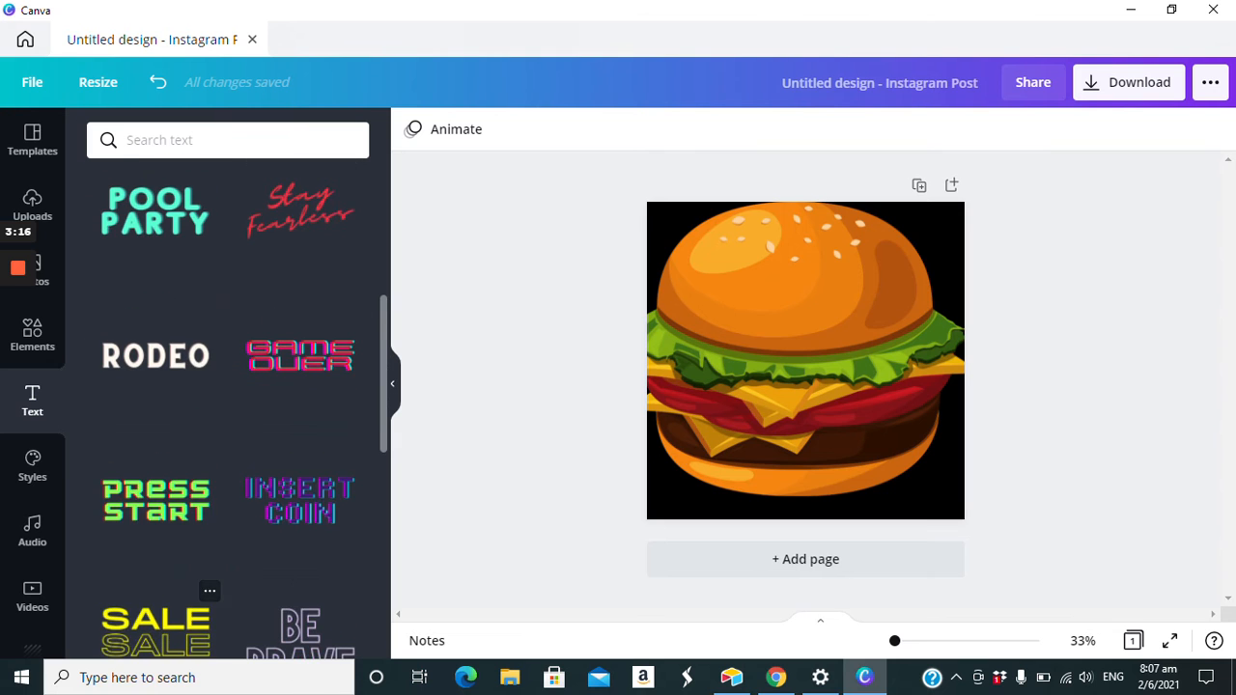
{"action": "scroll", "coordinate": [154, 618], "scroll_direction": "down", "scroll_amount": 3}
{"action": "scroll", "coordinate": [228, 405], "scroll_direction": "up", "scroll_amount": 10}
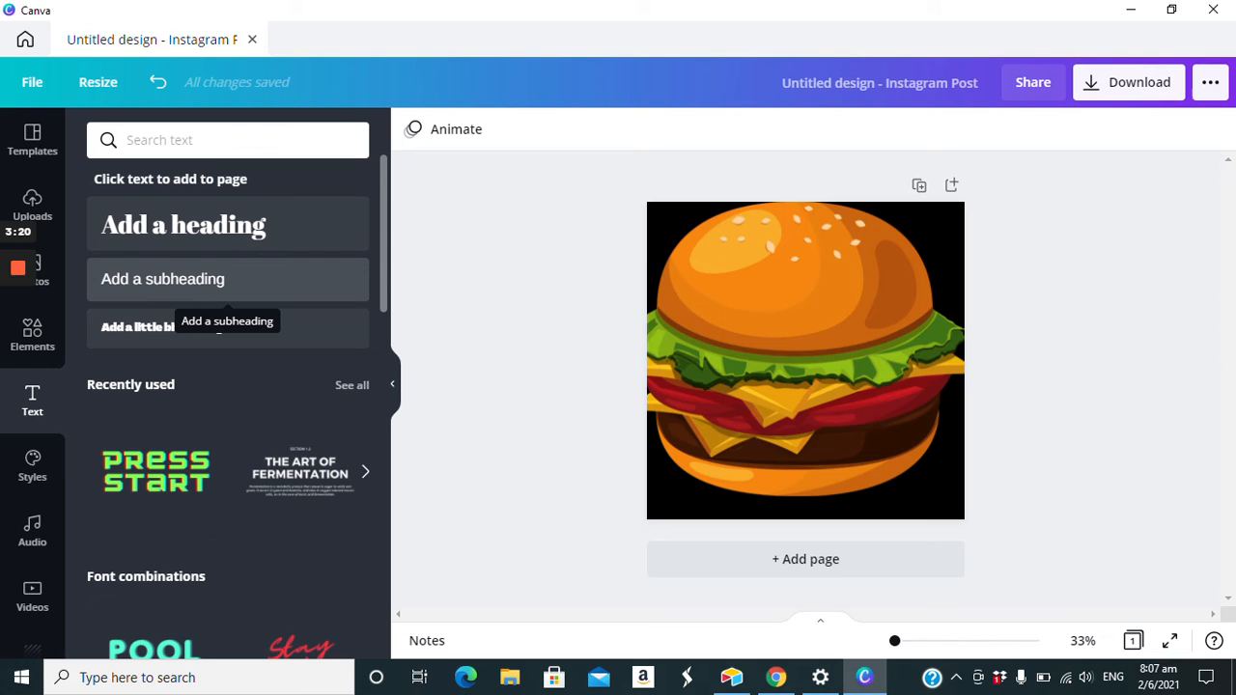
{"action": "left_click", "coordinate": [218, 294]}
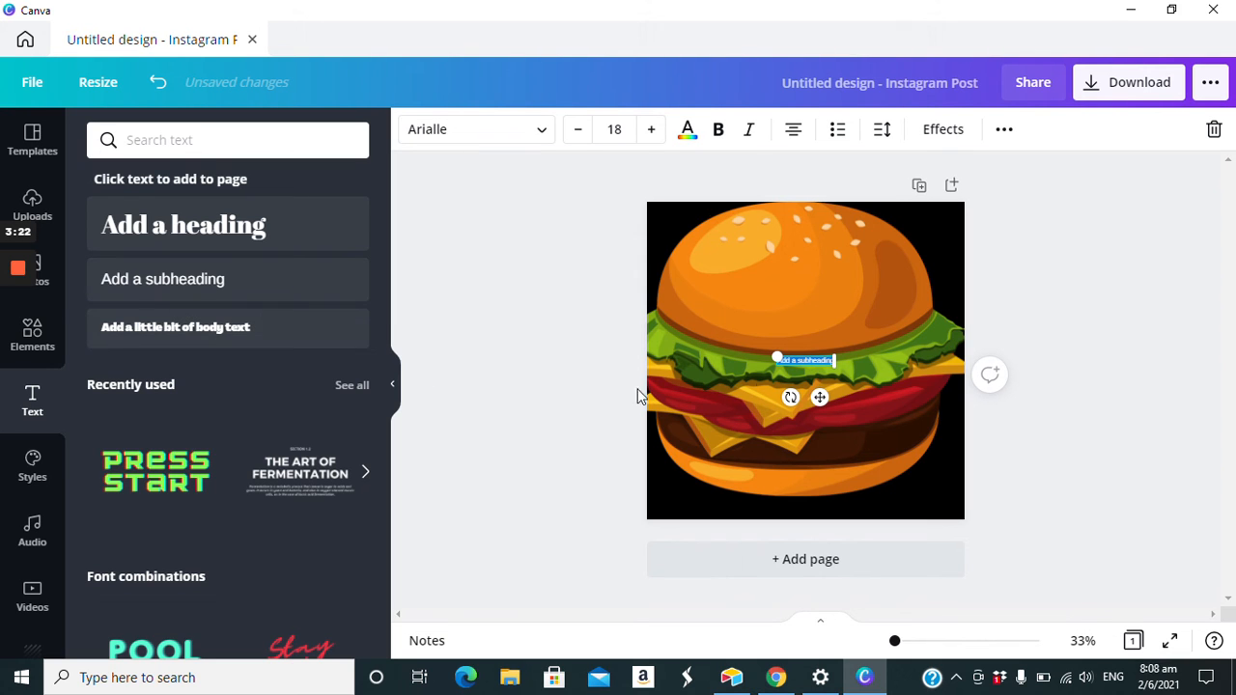
{"action": "left_click_drag", "start_coordinate": [837, 365], "coordinate": [881, 373]}
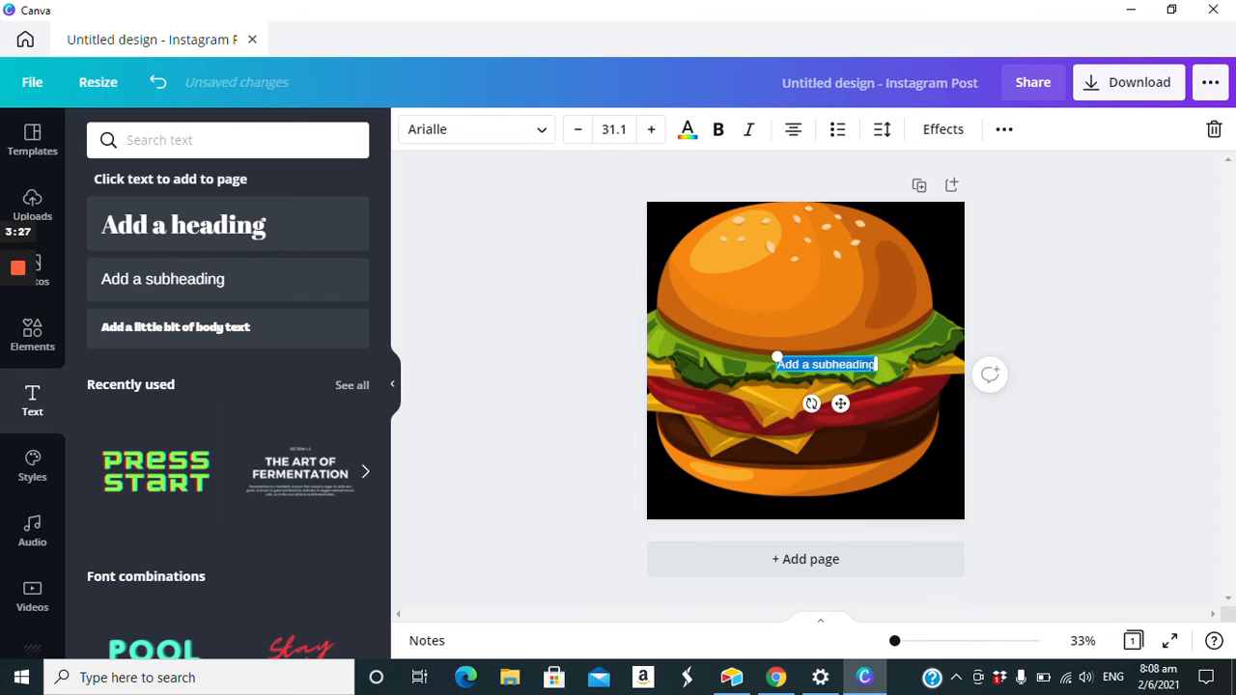
- Replace the subheading's placeholder text with the caption WHOPPING DELICIOUS BURGEREg
{"action": "left_click", "coordinate": [828, 365]}
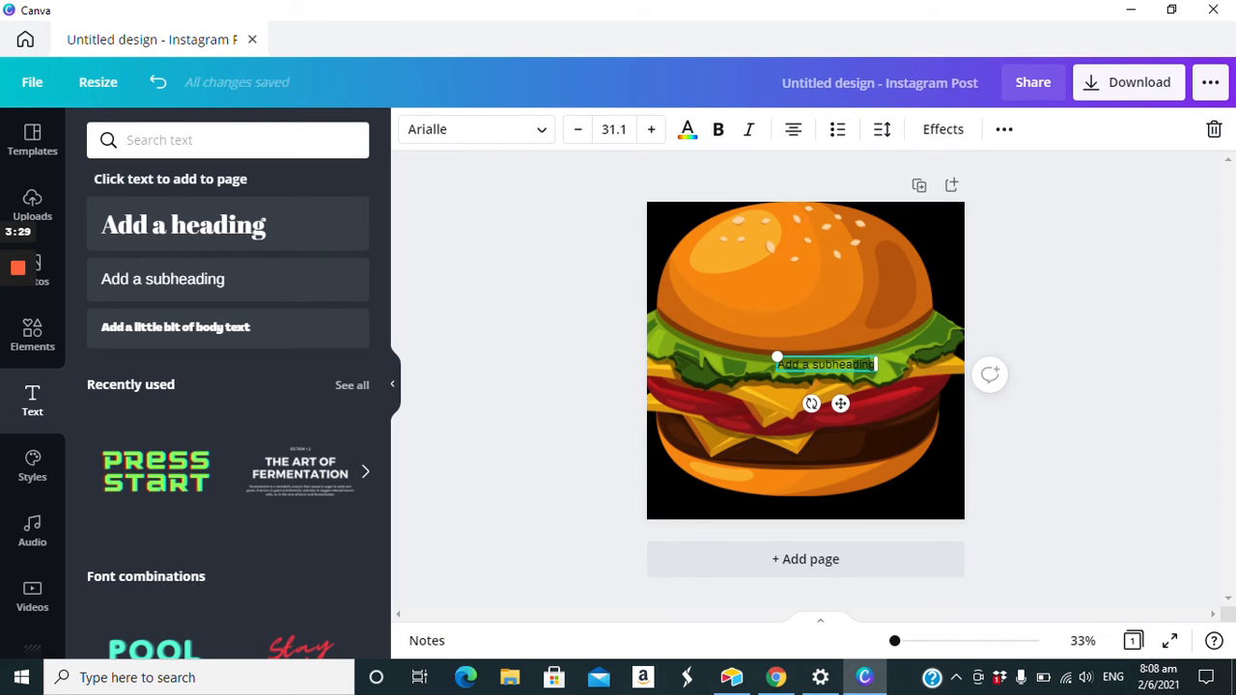
{"action": "key", "text": "BackSpace"}
{"action": "key", "text": "BackSpace"}
{"action": "key", "text": "BackSpace"}
{"action": "key", "text": "BackSpace"}
{"action": "key", "text": "BackSpace"}
{"action": "key", "text": "BackSpace"}
{"action": "key", "text": "BackSpace"}
{"action": "key", "text": "BackSpace"}
{"action": "key", "text": "BackSpace"}
{"action": "key", "text": "BackSpace"}
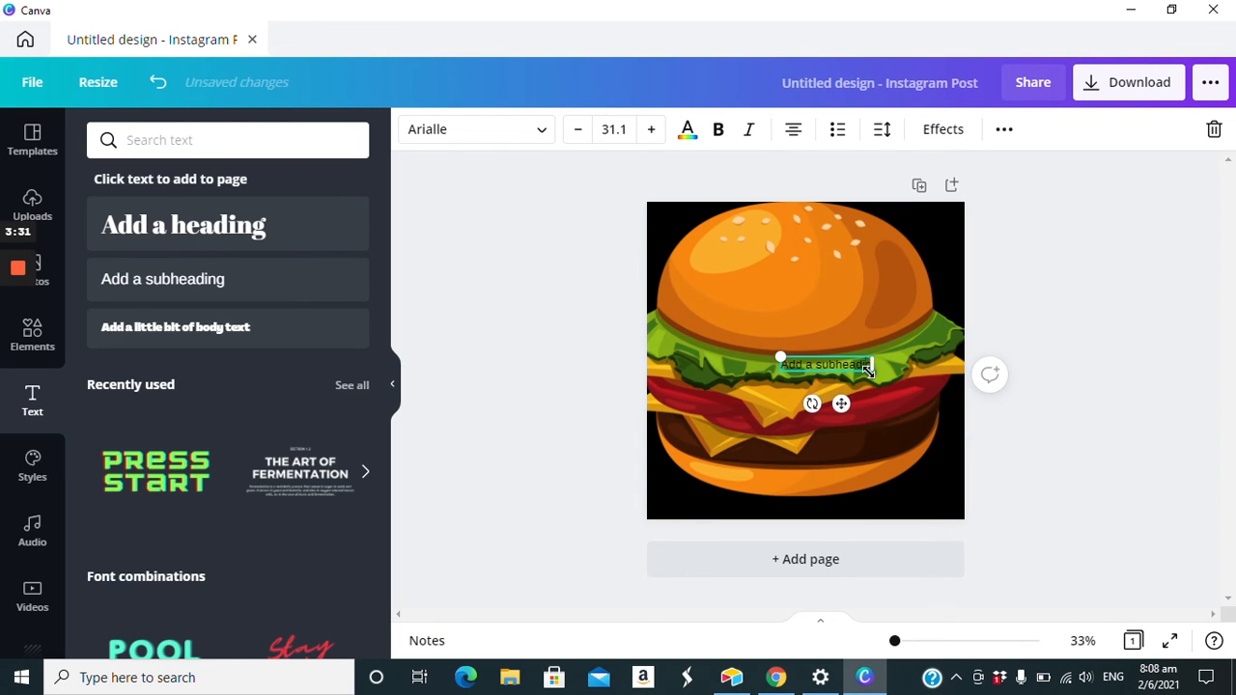
{"action": "key", "text": "BackSpace"}
{"action": "key", "text": "BackSpace"}
{"action": "key", "text": "BackSpace"}
{"action": "key", "text": "BackSpace"}
{"action": "key", "text": "BackSpace"}
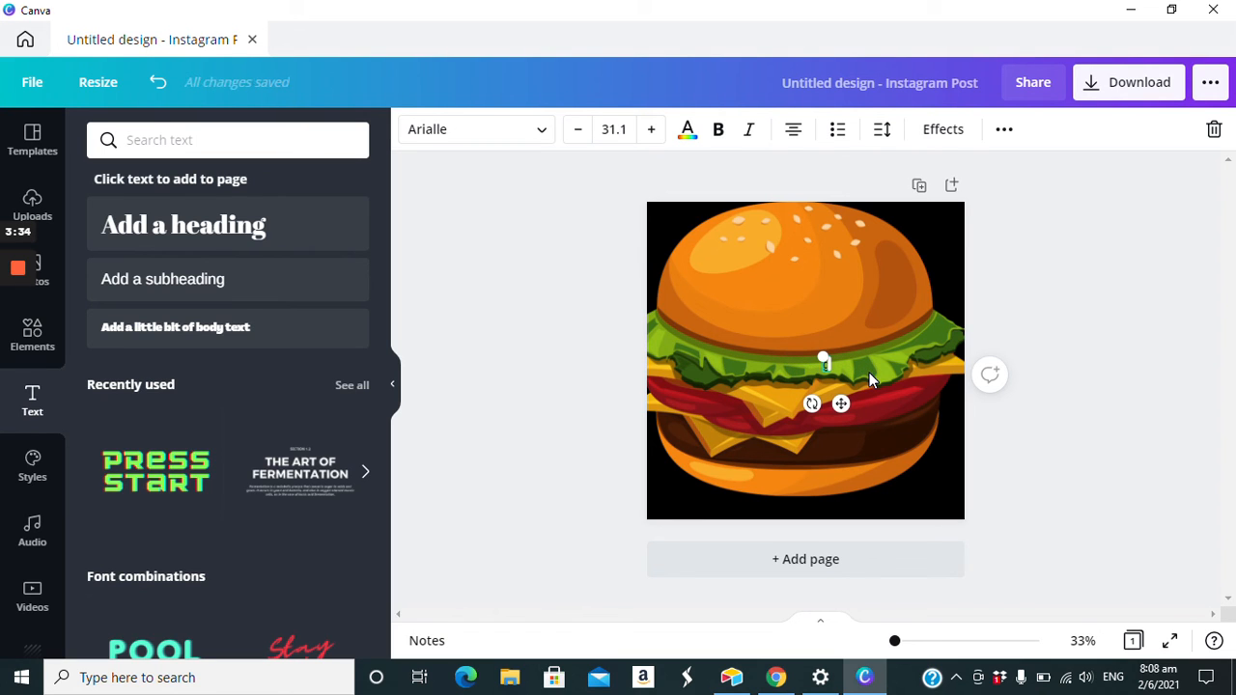
{"action": "type", "text": "WHOPPE"}
{"action": "type", "text": "NG"}
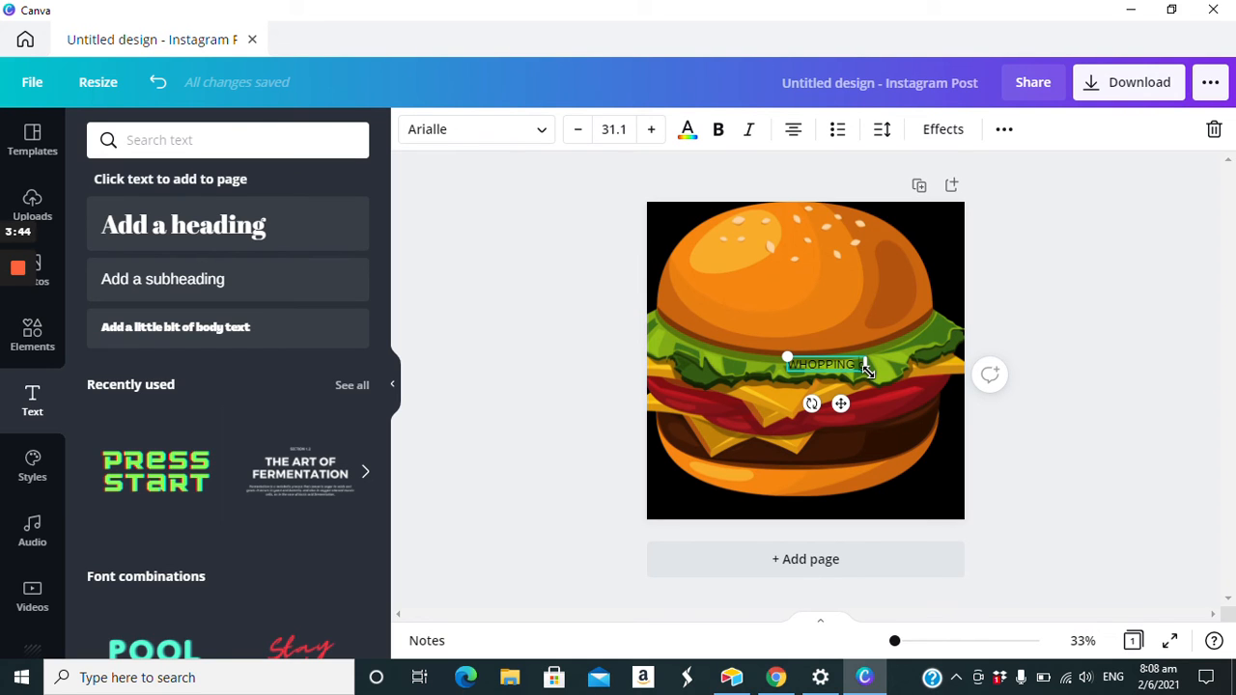
{"action": "type", "text": "DELICIOUS B"}
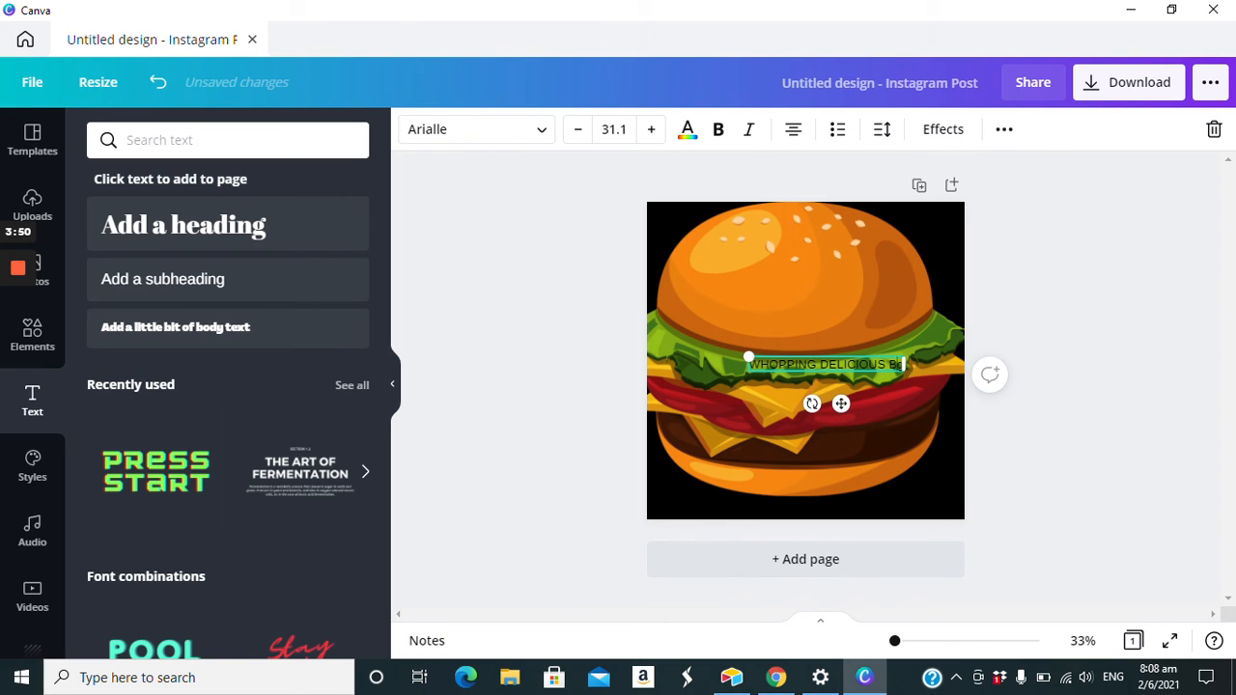
{"action": "type", "text": "URGERS!"}
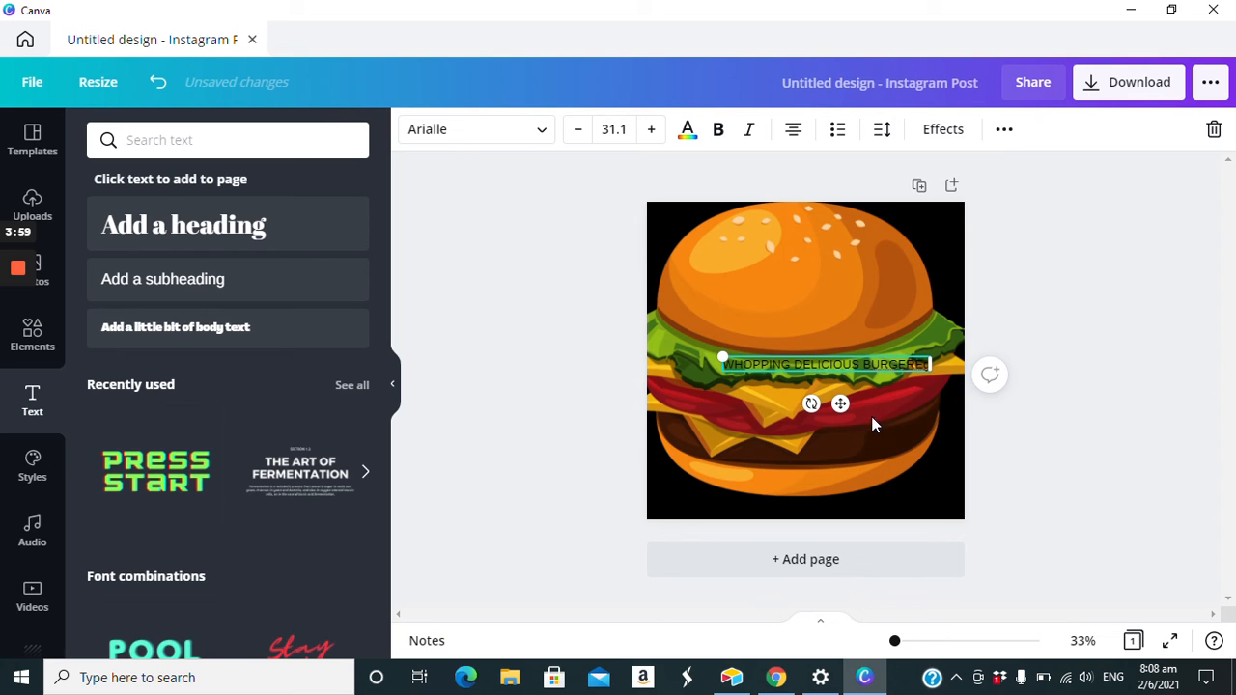
- Move the caption down over the burger's bottom bun and colour its text yellow
{"action": "left_click_drag", "start_coordinate": [840, 404], "coordinate": [782, 520]}
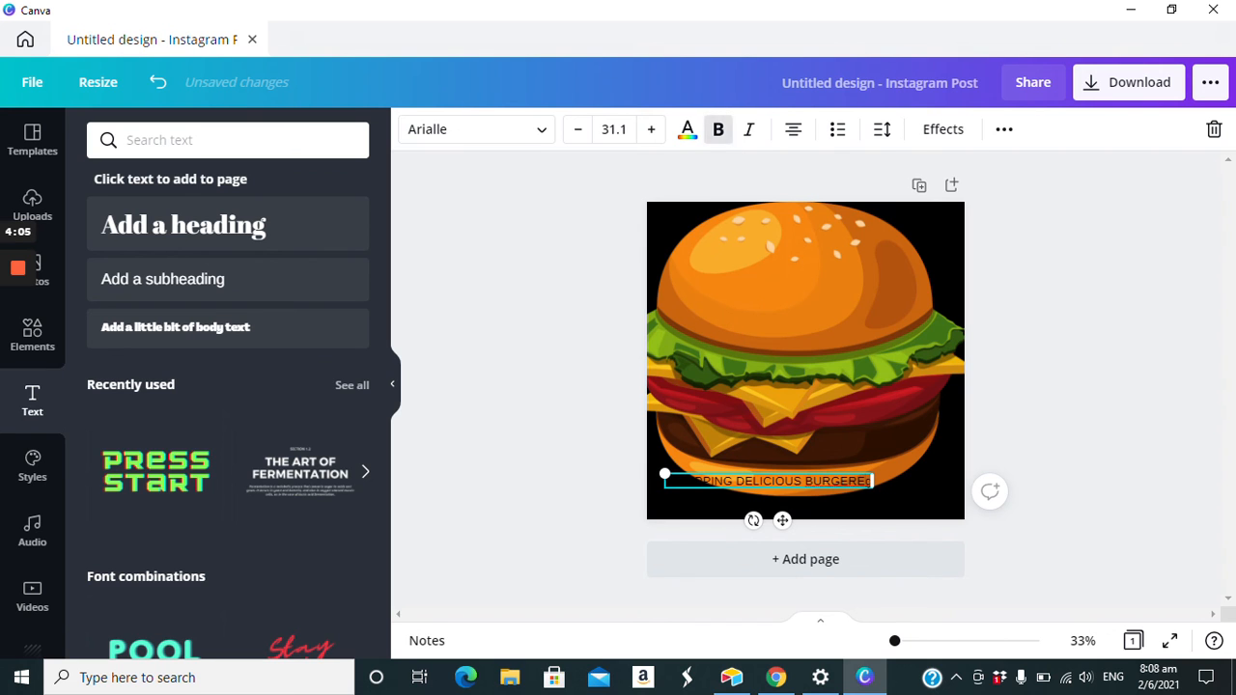
{"action": "left_click", "coordinate": [687, 128]}
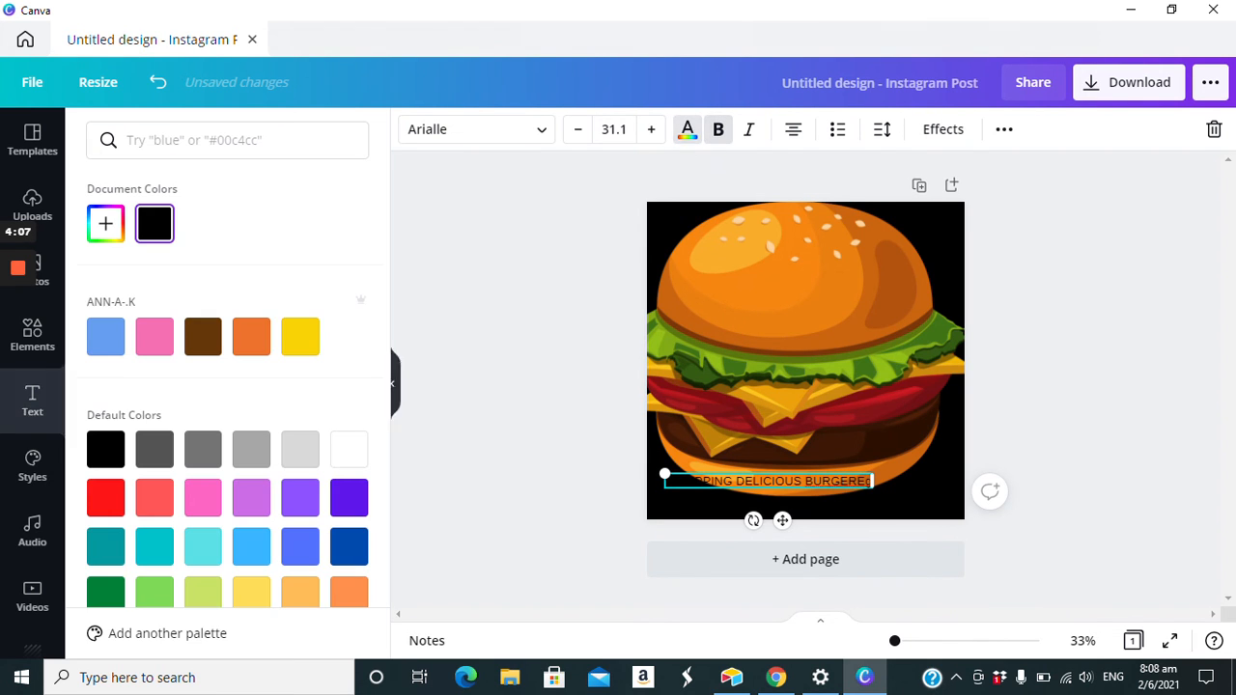
{"action": "left_click", "coordinate": [300, 338]}
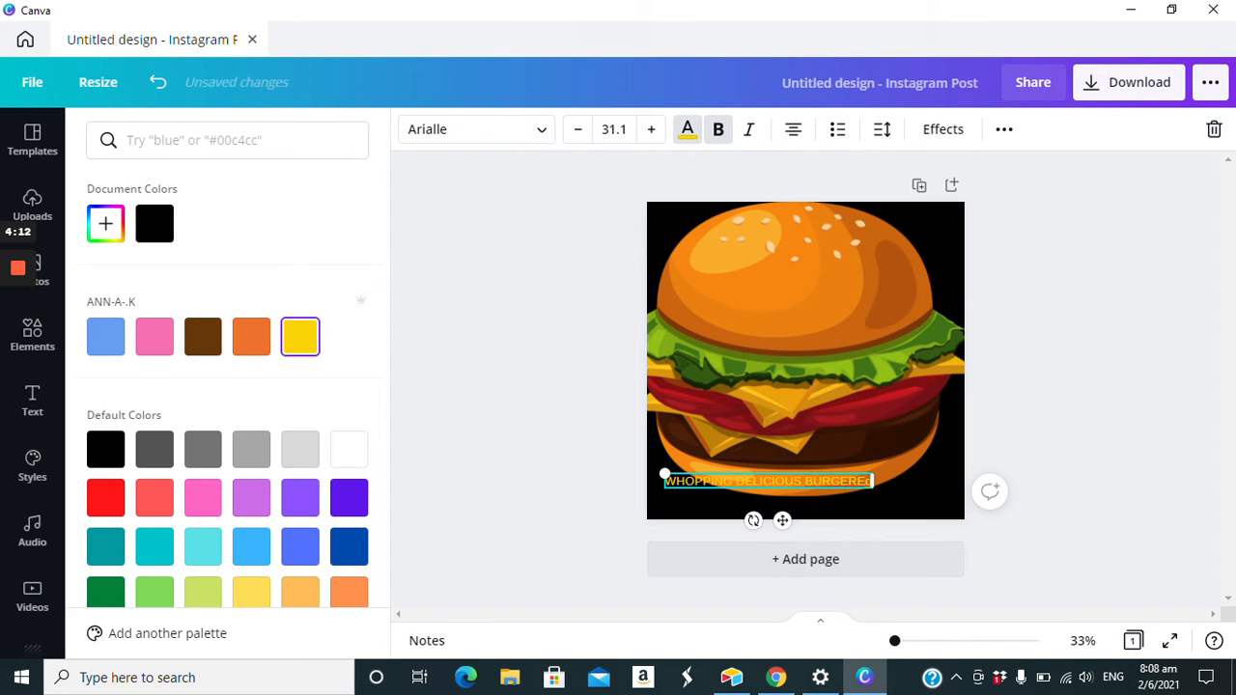
- Shift the caption onto the black strip just below the burger and enlarge its text to size 31.8
{"action": "left_click_drag", "start_coordinate": [664, 475], "coordinate": [653, 491]}
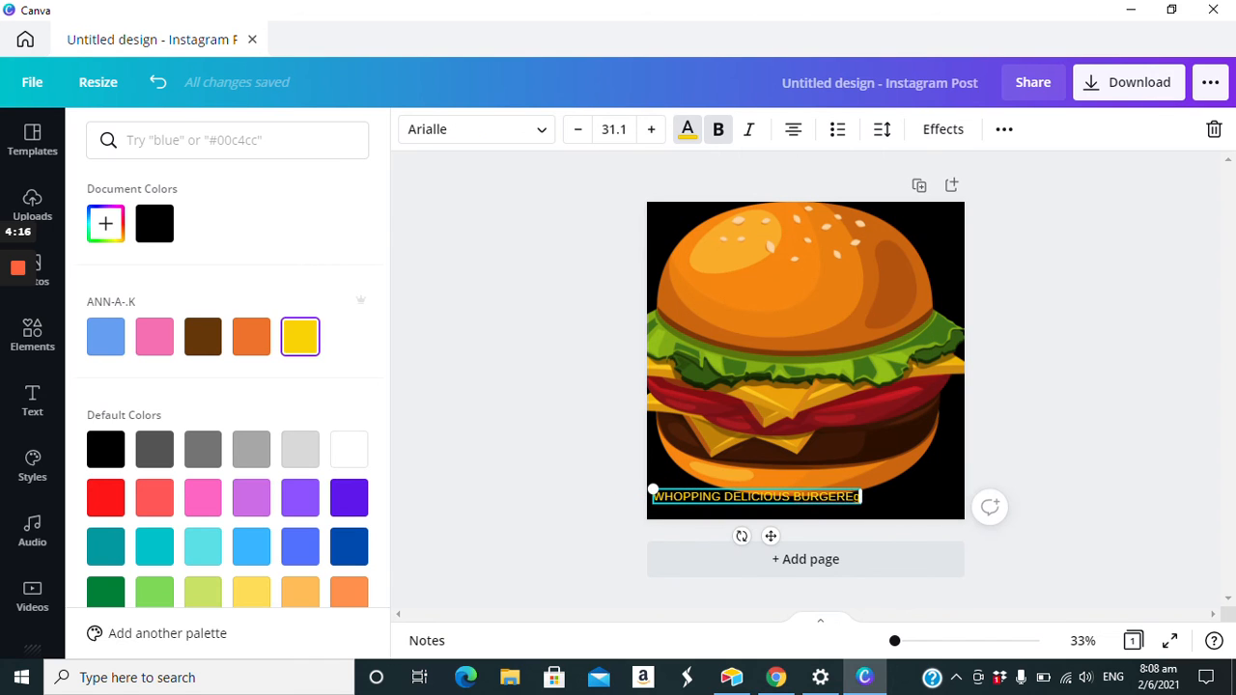
{"action": "left_click_drag", "start_coordinate": [859, 500], "coordinate": [866, 501]}
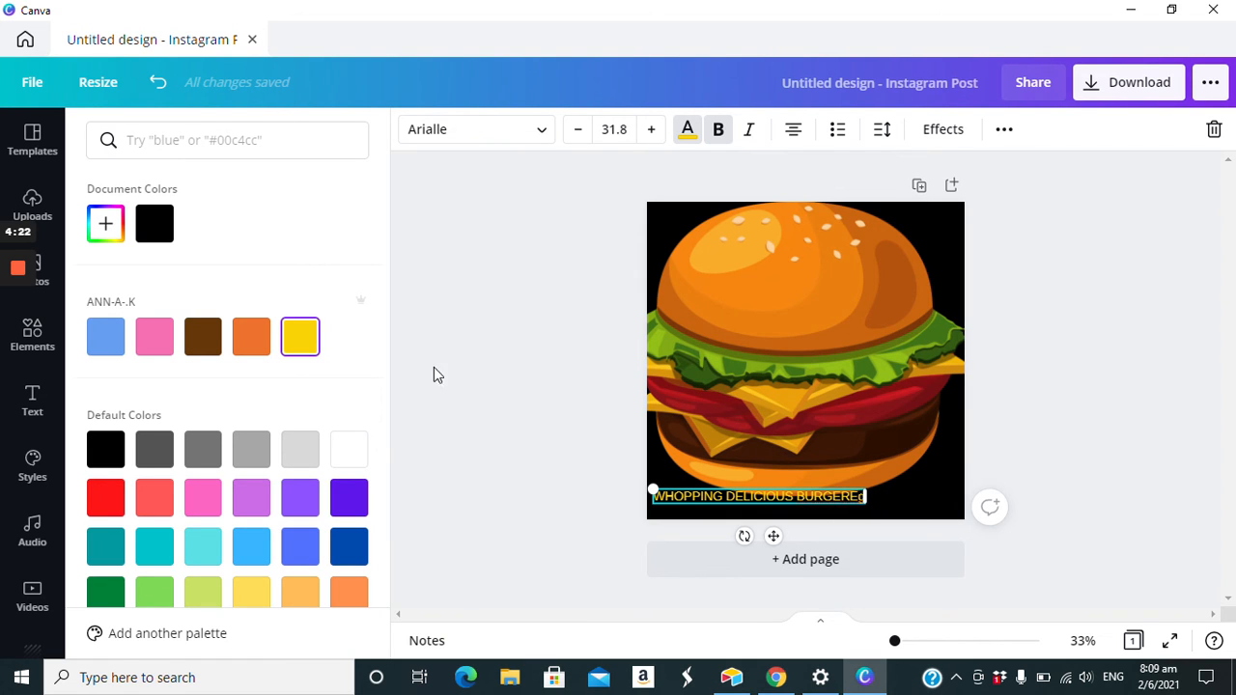
- Set the caption's font to Roboto Mono Regular and place the caption against the page's left edge, just below the burger
{"action": "left_click", "coordinate": [473, 129]}
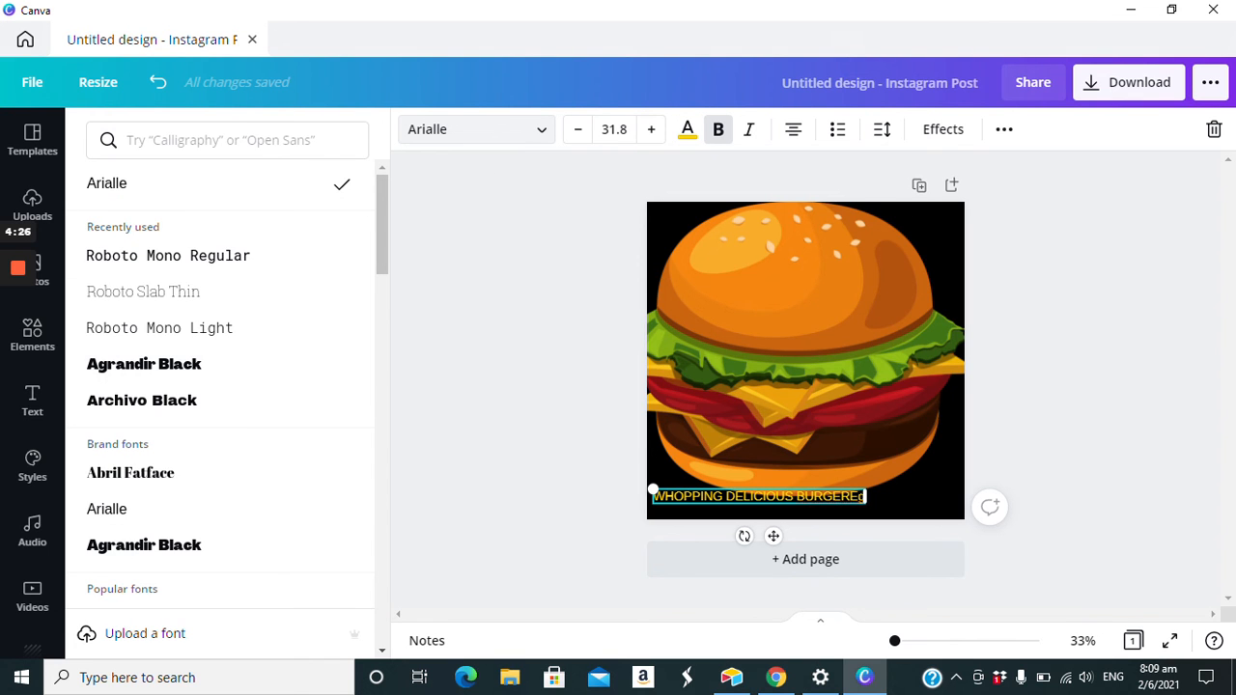
{"action": "scroll", "coordinate": [145, 545], "scroll_direction": "down", "scroll_amount": 2}
{"action": "scroll", "coordinate": [145, 546], "scroll_direction": "down", "scroll_amount": 4}
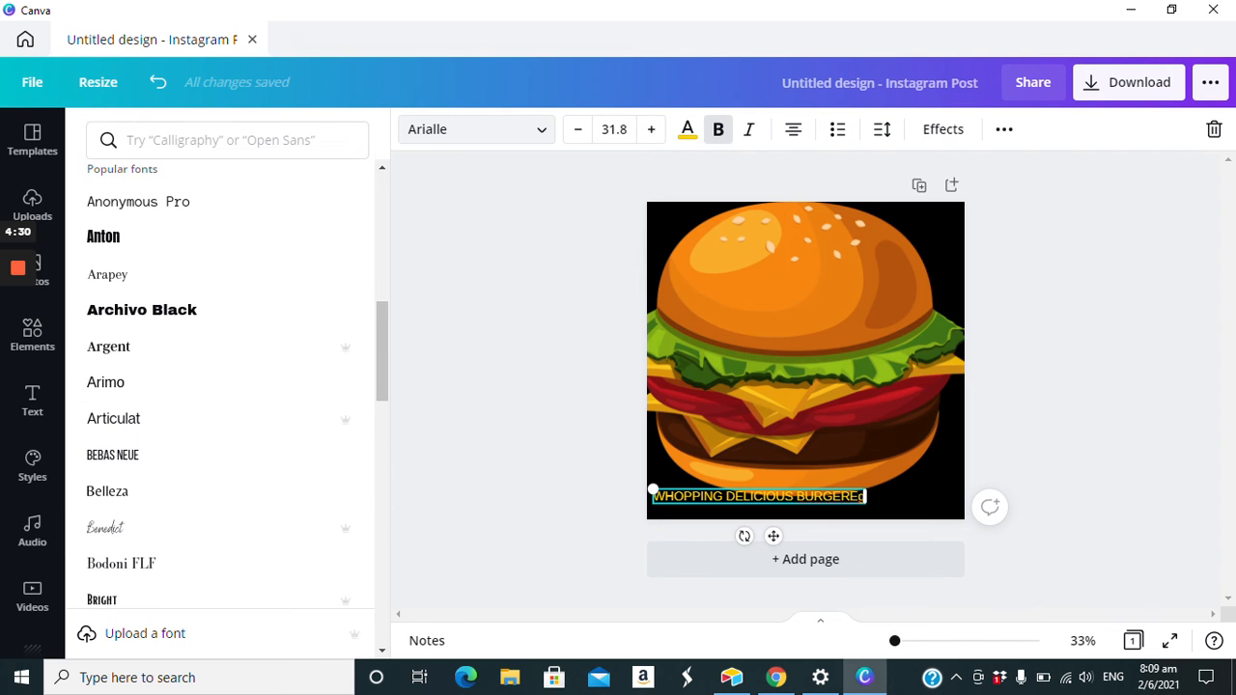
{"action": "left_click", "coordinate": [149, 152]}
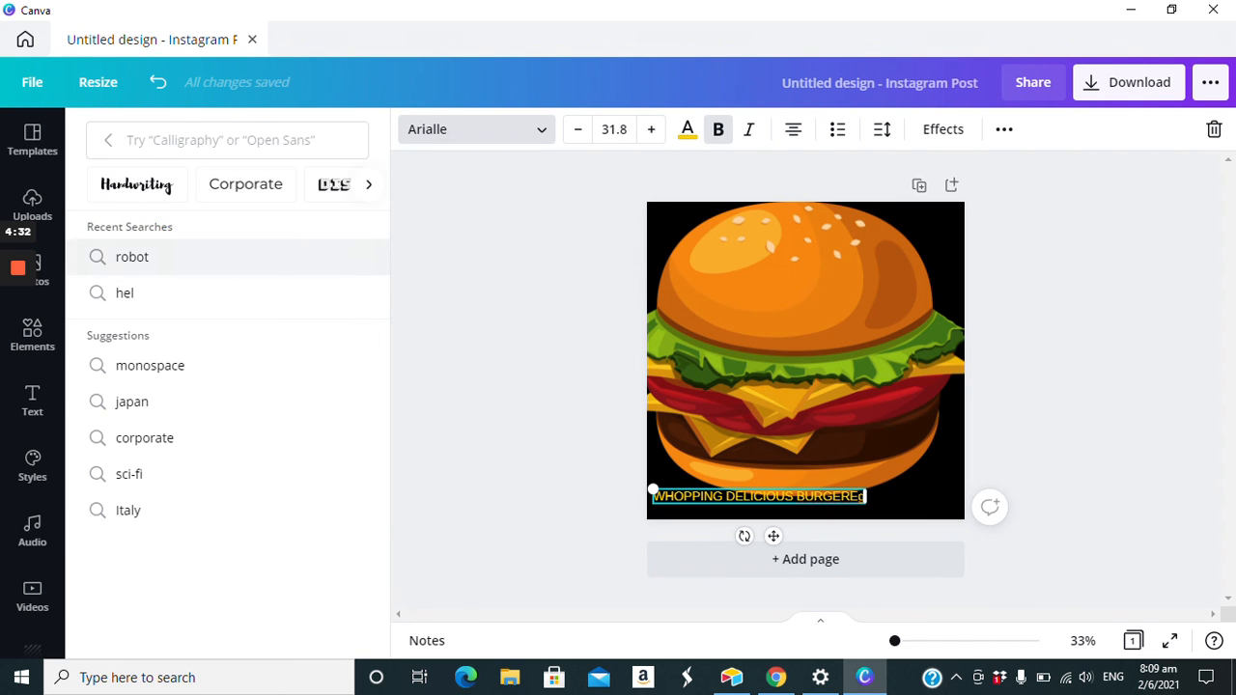
{"action": "left_click", "coordinate": [132, 257]}
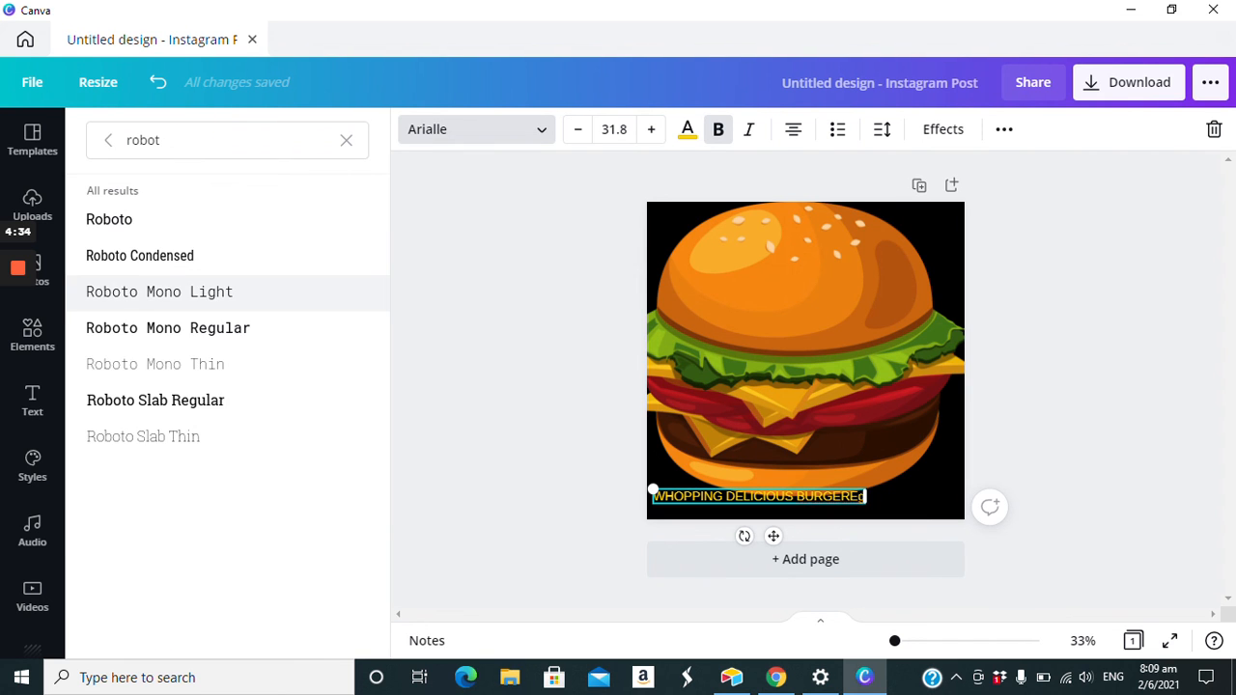
{"action": "left_click", "coordinate": [168, 329]}
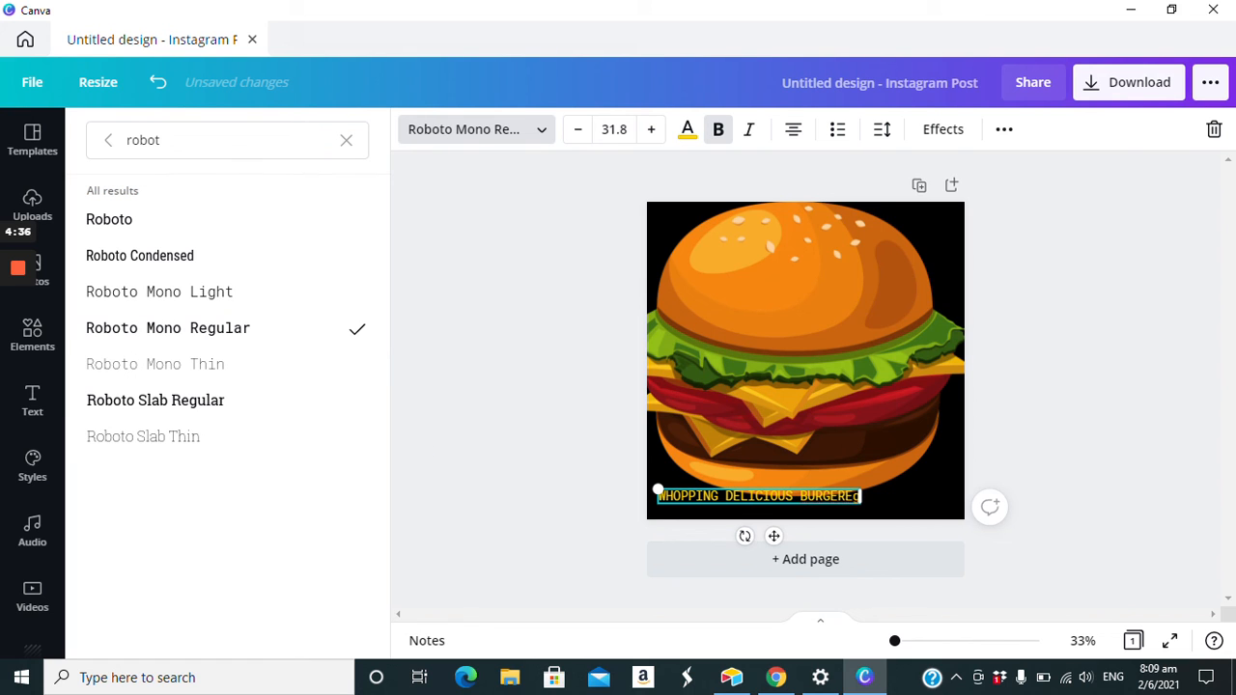
{"action": "left_click_drag", "start_coordinate": [658, 489], "coordinate": [648, 497]}
{"action": "left_click_drag", "start_coordinate": [763, 542], "coordinate": [763, 543]}
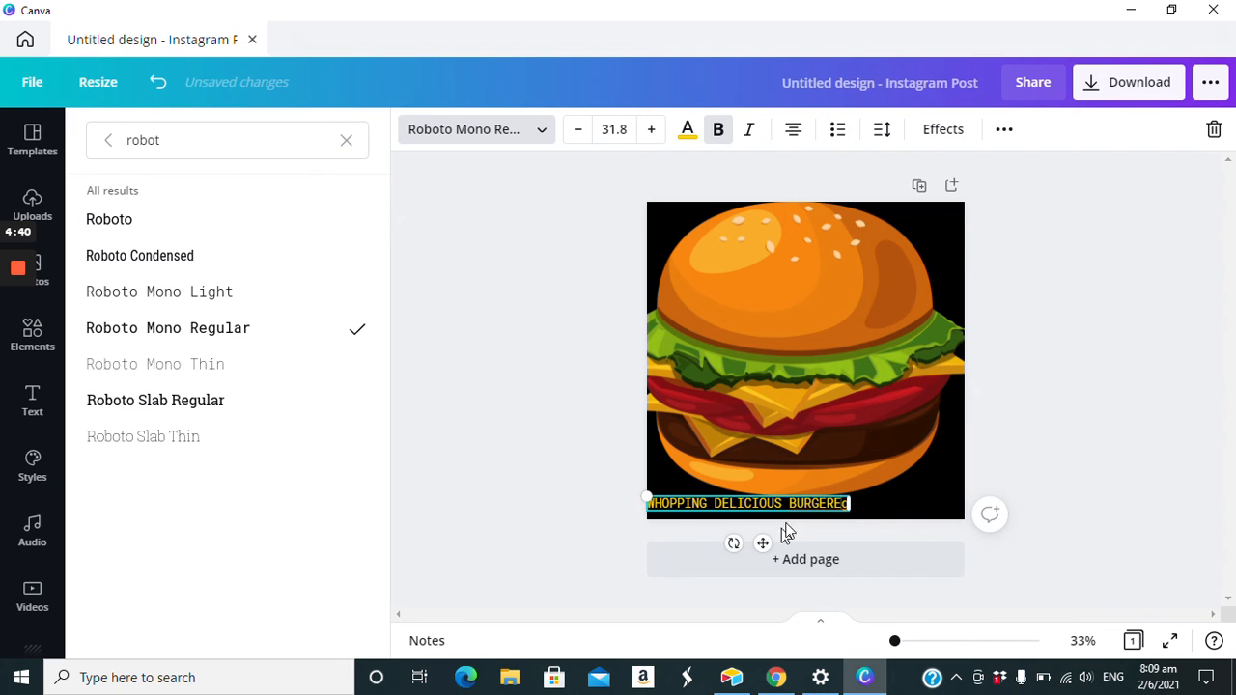
{"action": "left_click", "coordinate": [1053, 444]}
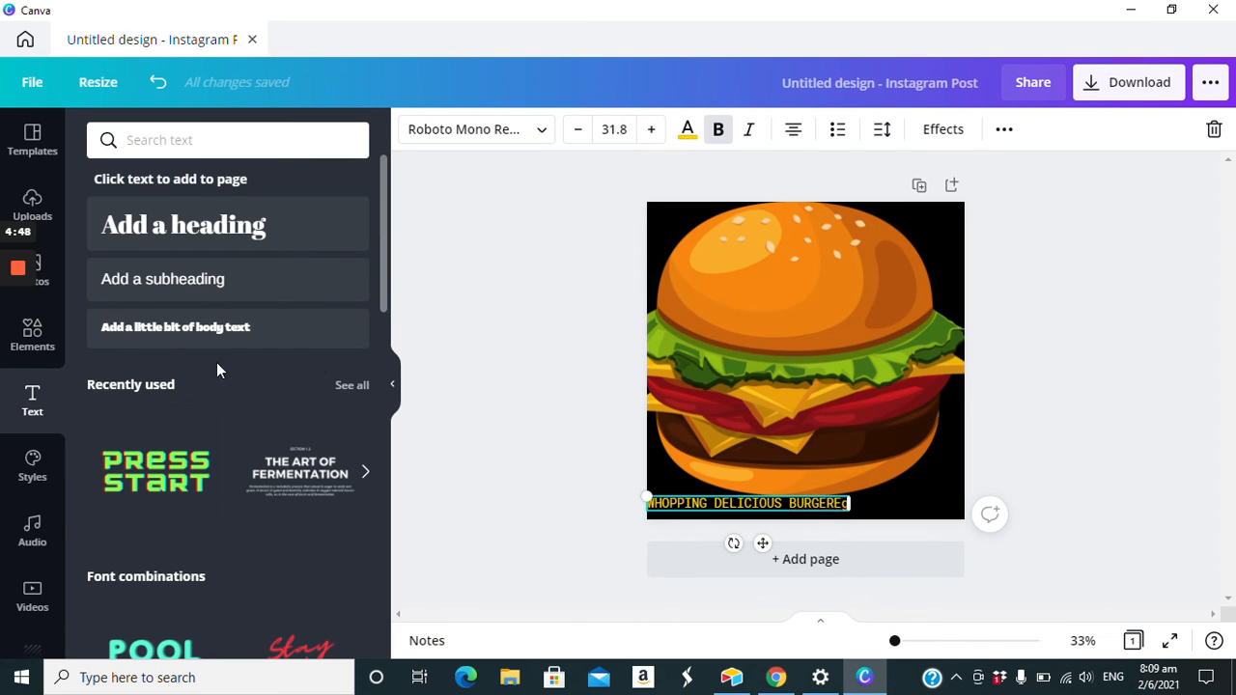
{"action": "left_click", "coordinate": [32, 334]}
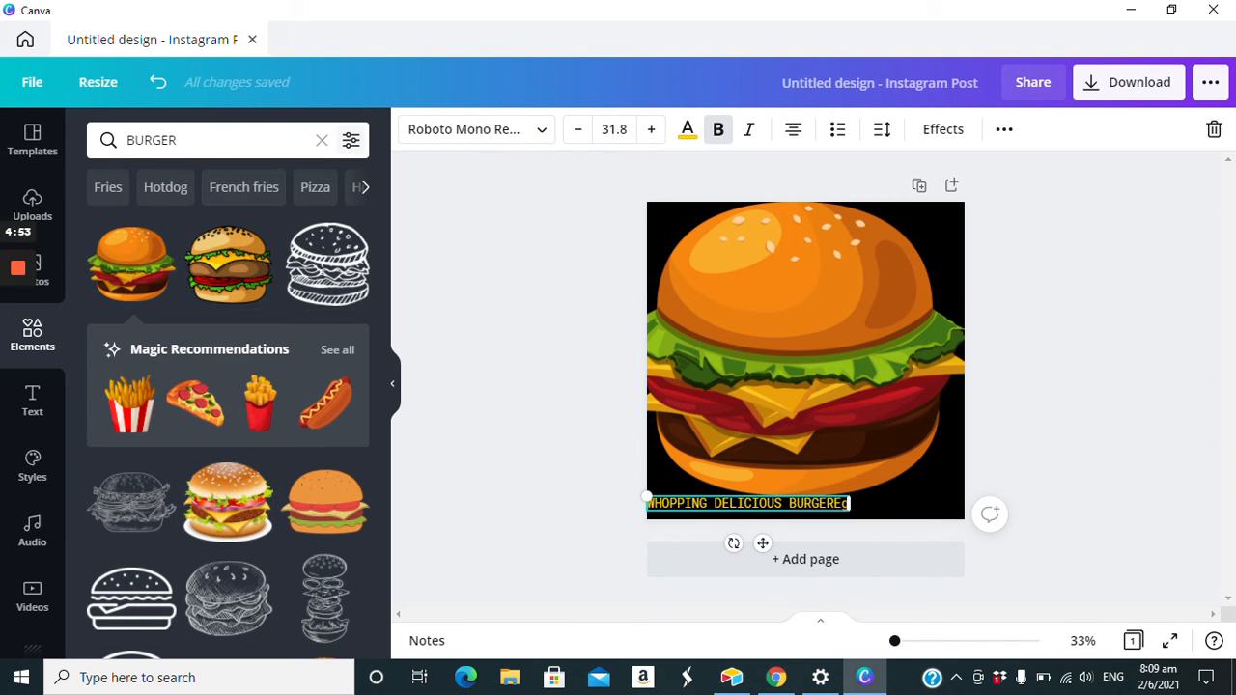
{"action": "left_click", "coordinate": [322, 140]}
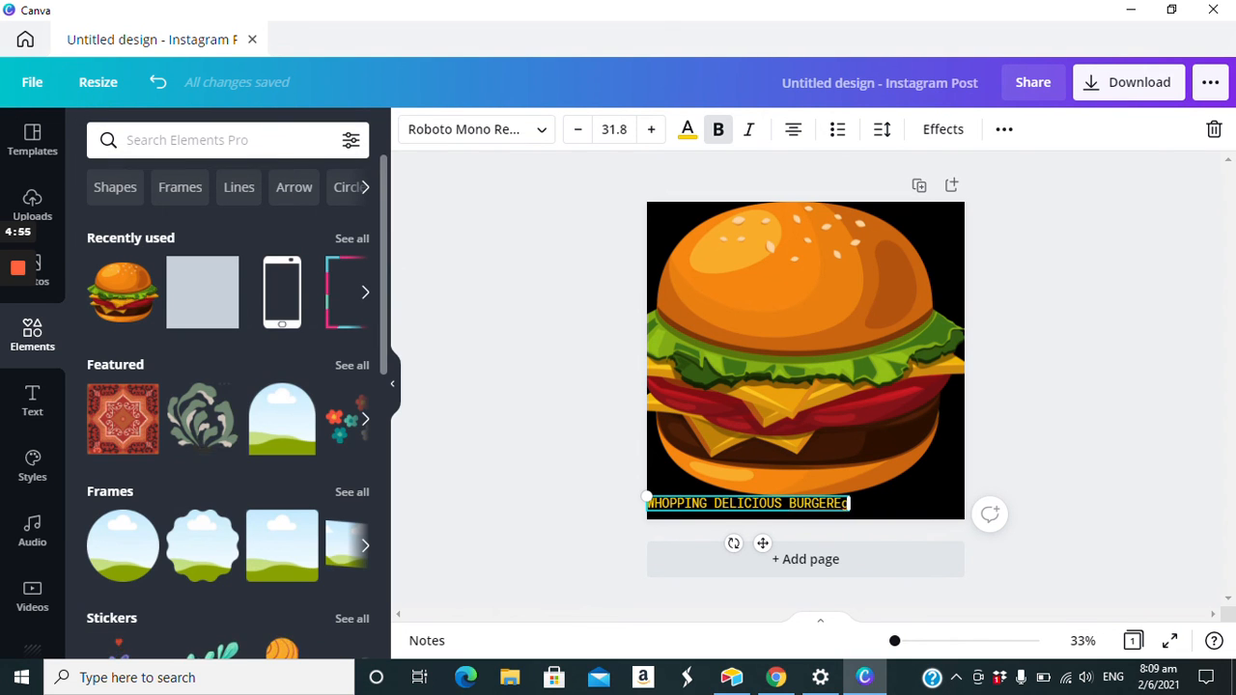
{"action": "scroll", "coordinate": [253, 523], "scroll_direction": "down", "scroll_amount": 1}
{"action": "scroll", "coordinate": [256, 523], "scroll_direction": "down", "scroll_amount": 3}
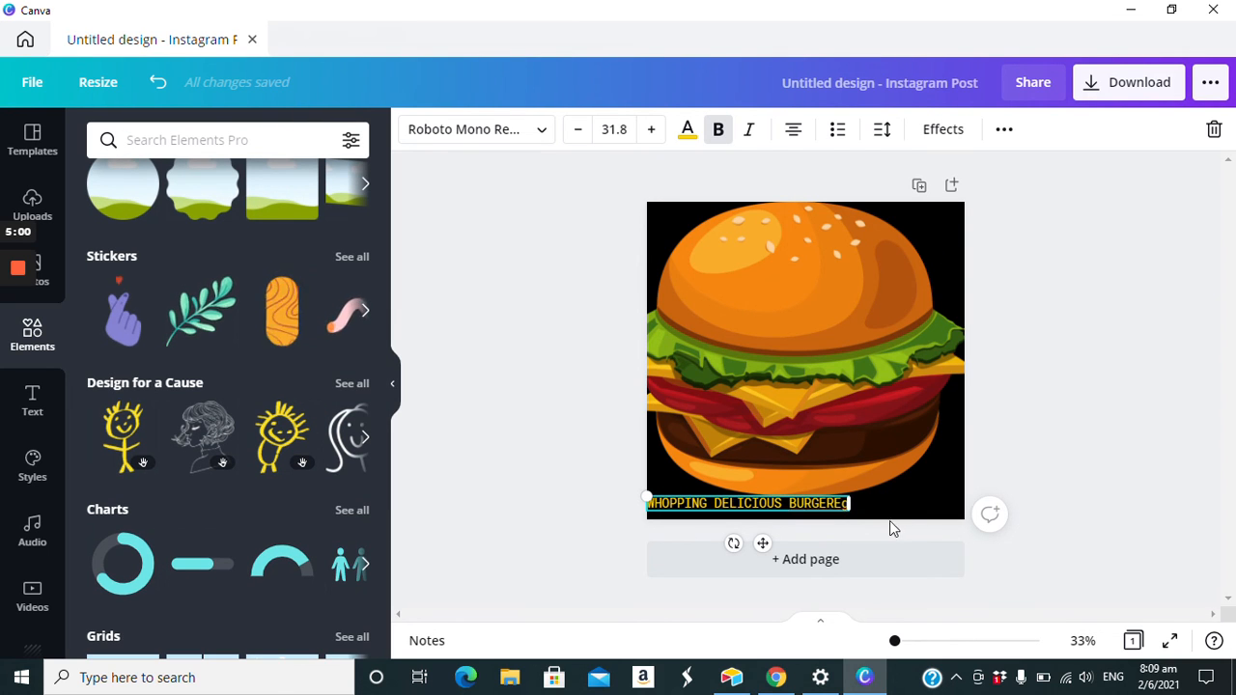
- Reduce the caption's text to size 30.8 and set the burger illustration's transparency to 81
{"action": "left_click_drag", "start_coordinate": [850, 503], "coordinate": [843, 503]}
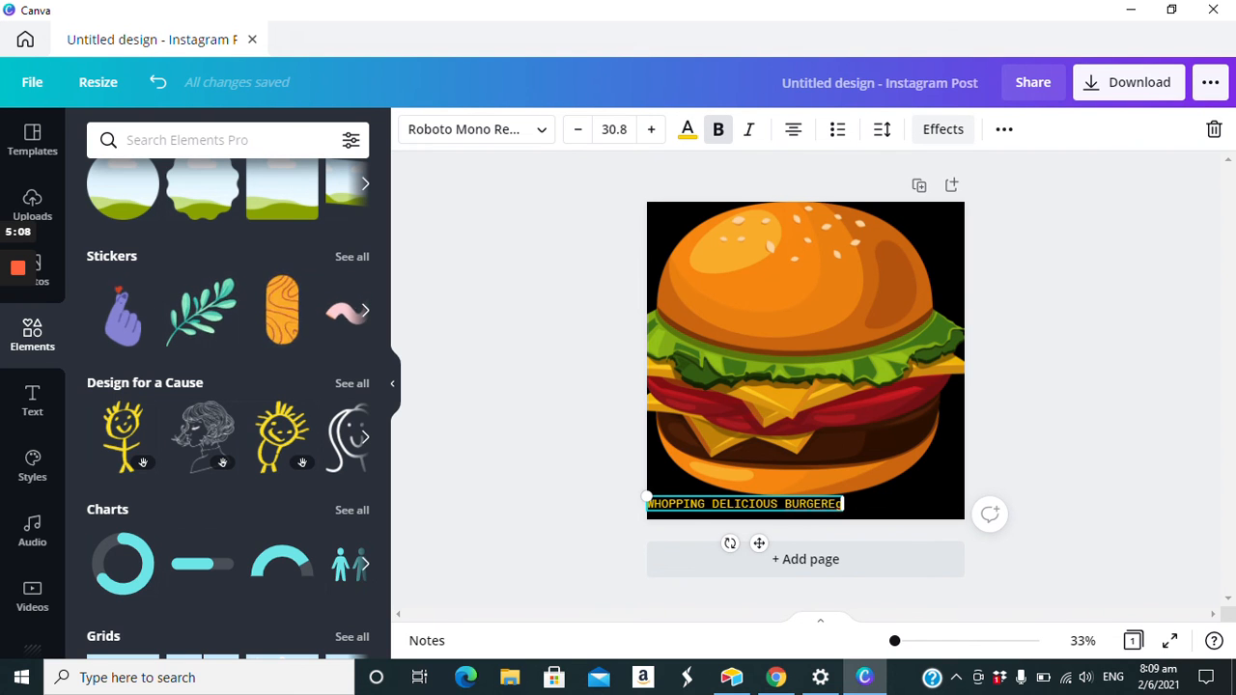
{"action": "left_click", "coordinate": [914, 329]}
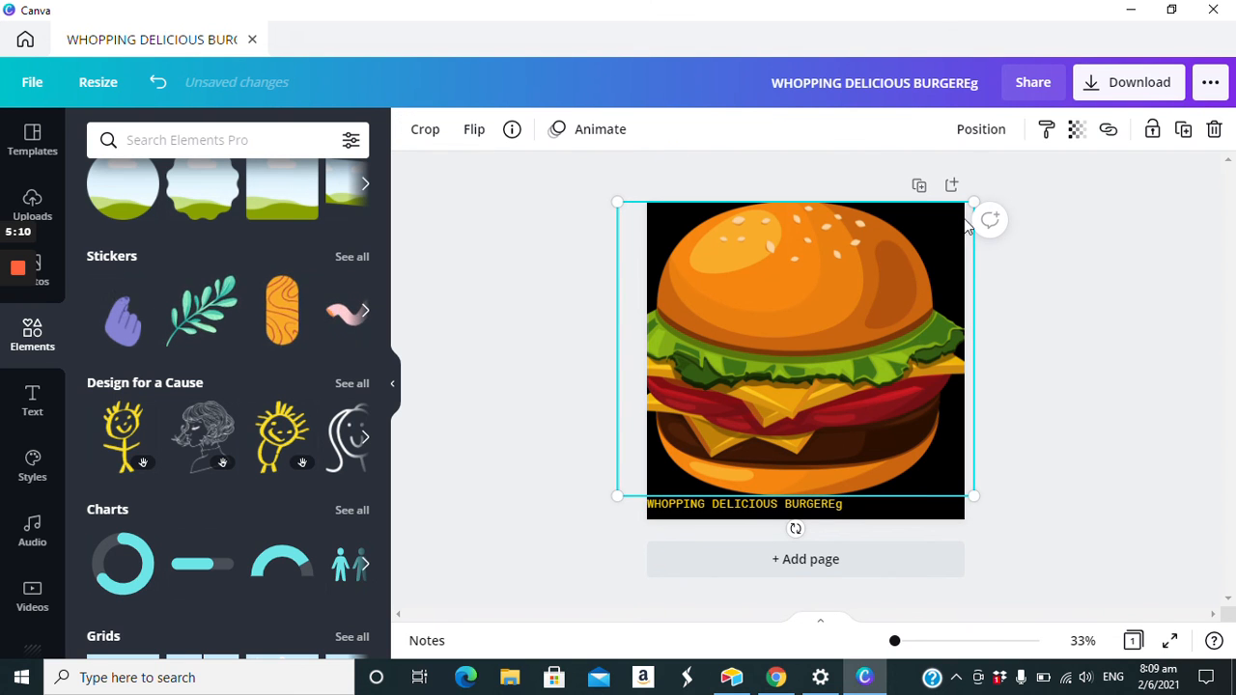
{"action": "left_click", "coordinate": [1077, 130]}
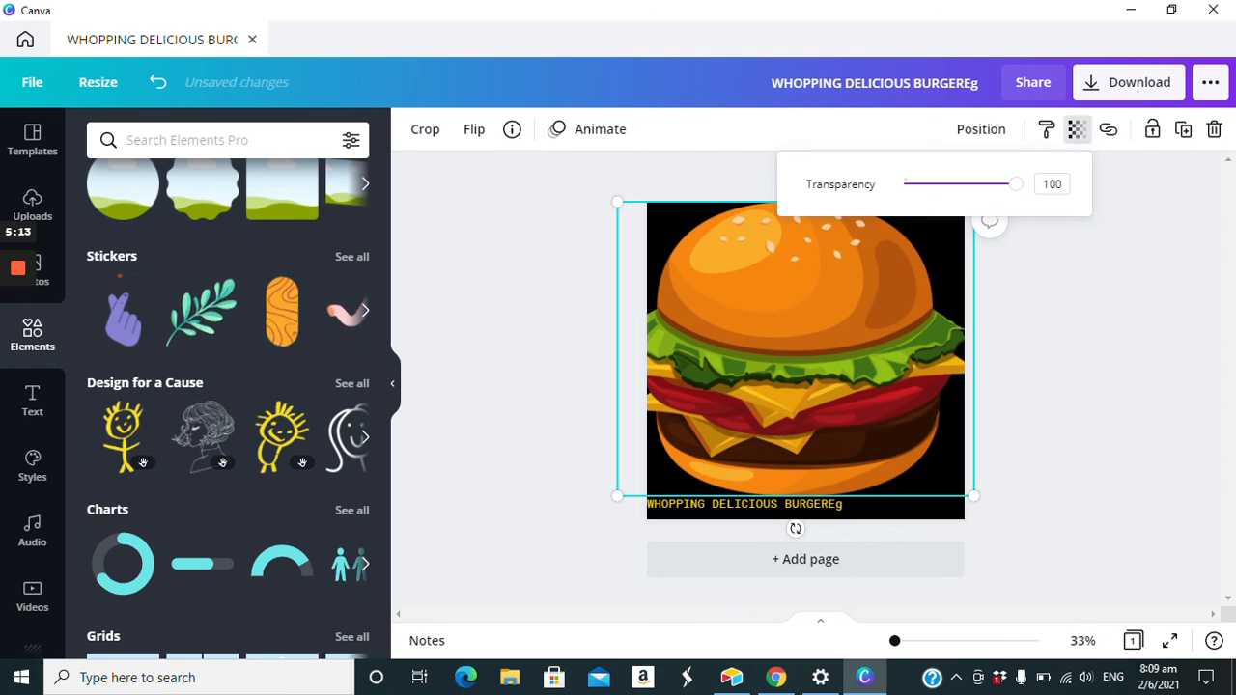
{"action": "mouse_move", "coordinate": [1015, 183]}
{"action": "left_mouse_down"}
{"action": "mouse_move", "coordinate": [971, 183]}
{"action": "mouse_move", "coordinate": [995, 183]}
{"action": "left_mouse_up"}
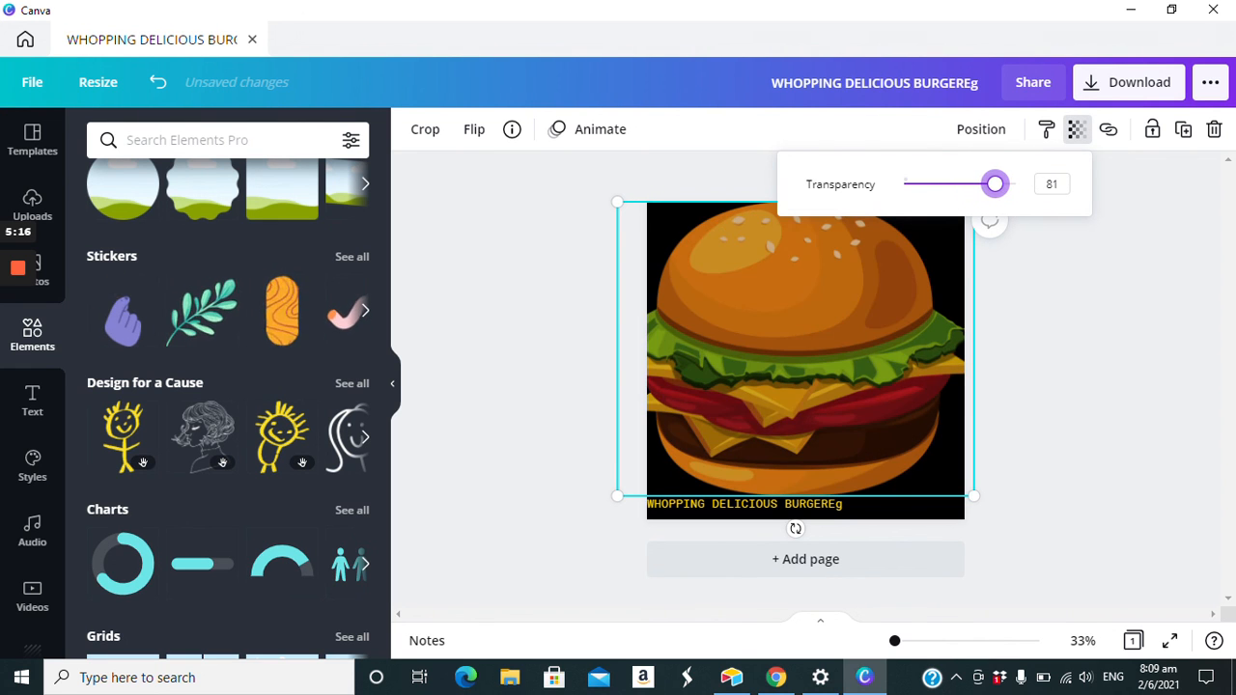
{"action": "left_click", "coordinate": [1058, 310]}
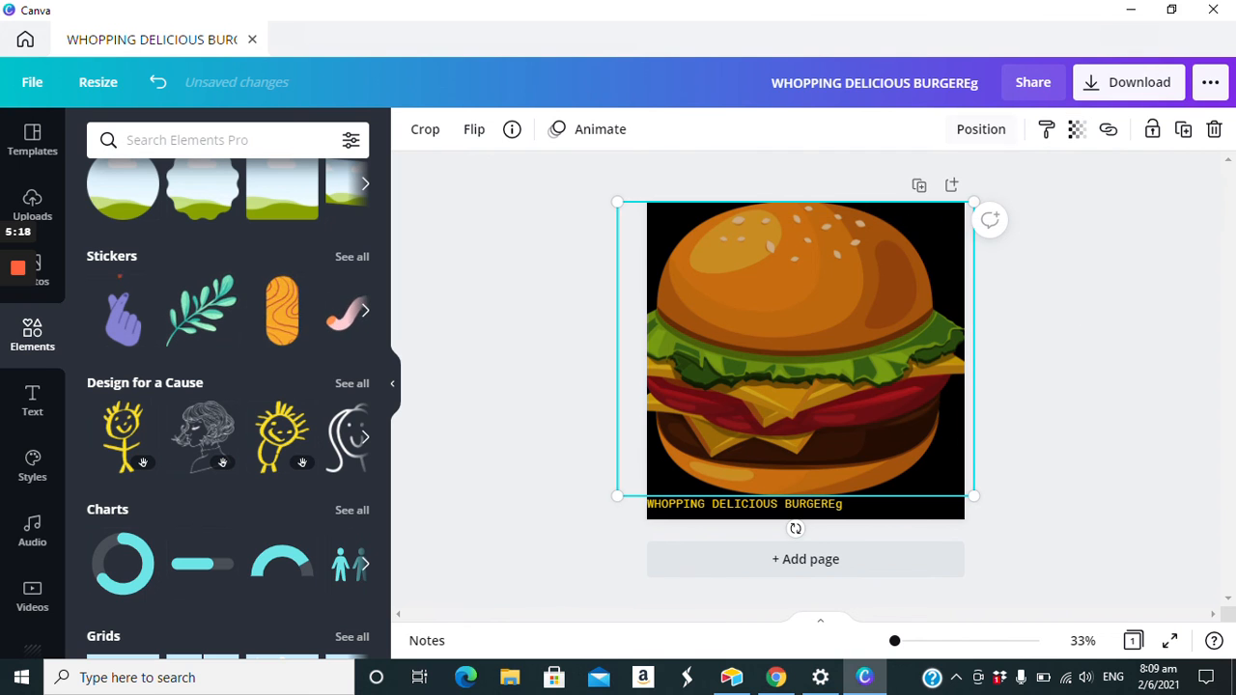
{"action": "left_click", "coordinate": [981, 128]}
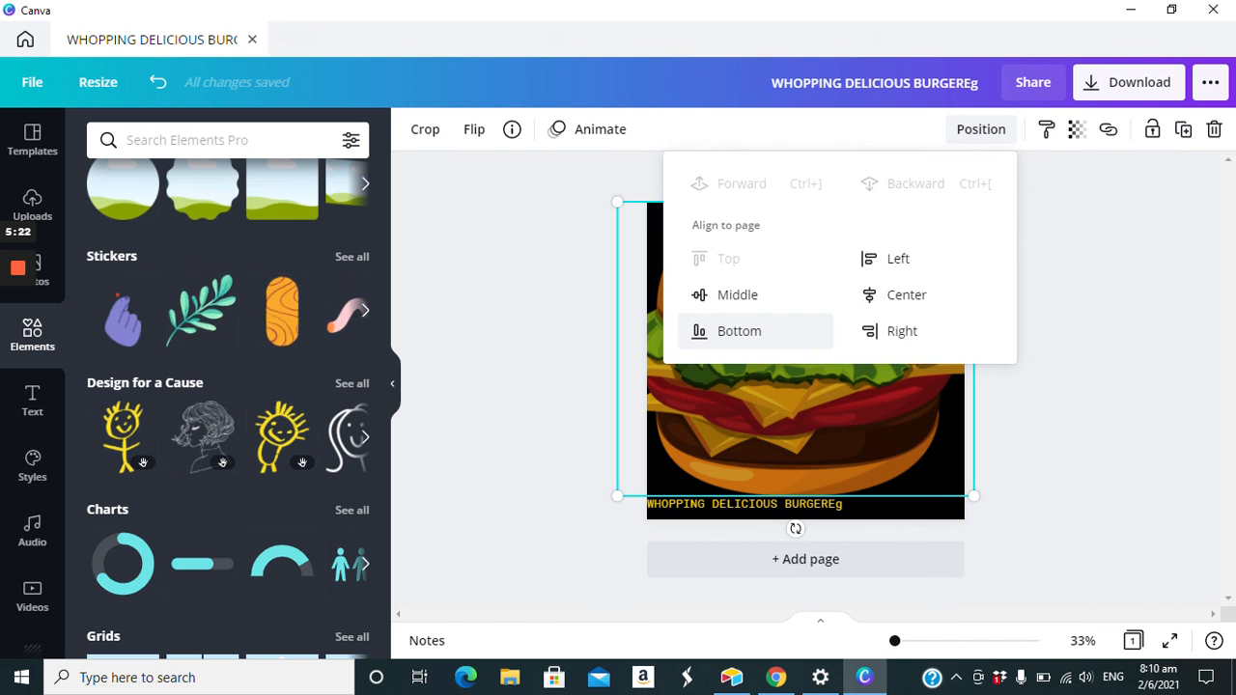
{"action": "left_click", "coordinate": [1092, 454]}
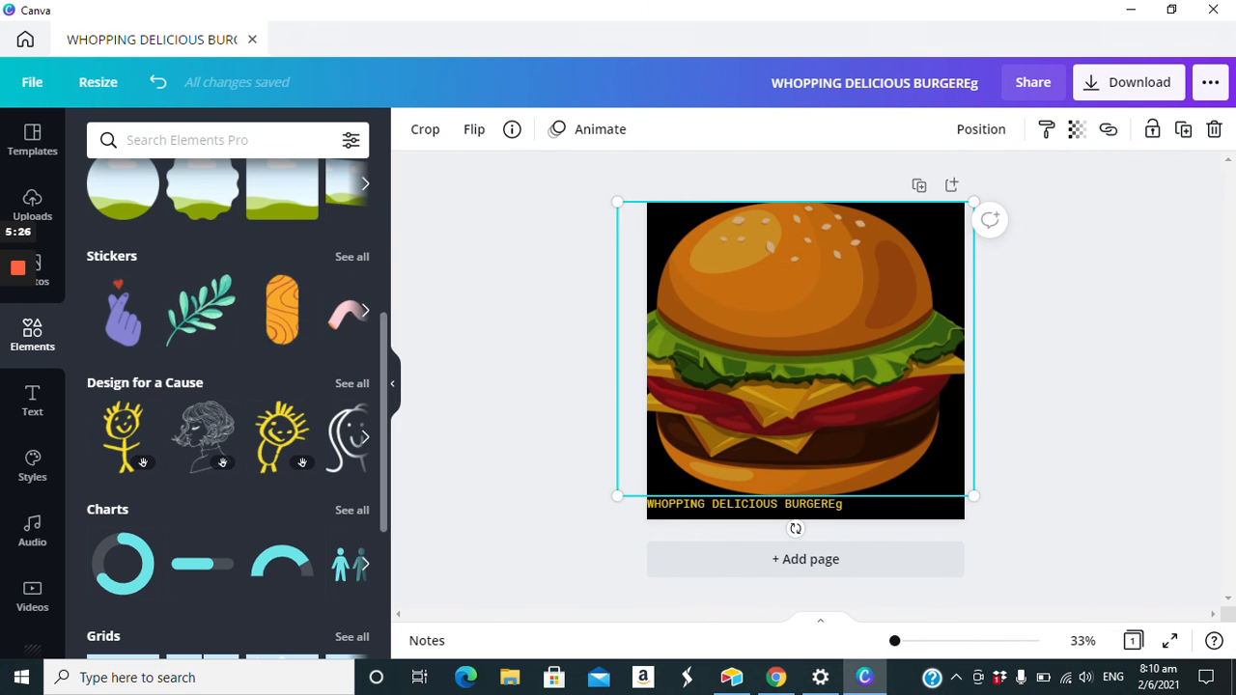
{"action": "left_click", "coordinate": [1004, 540]}
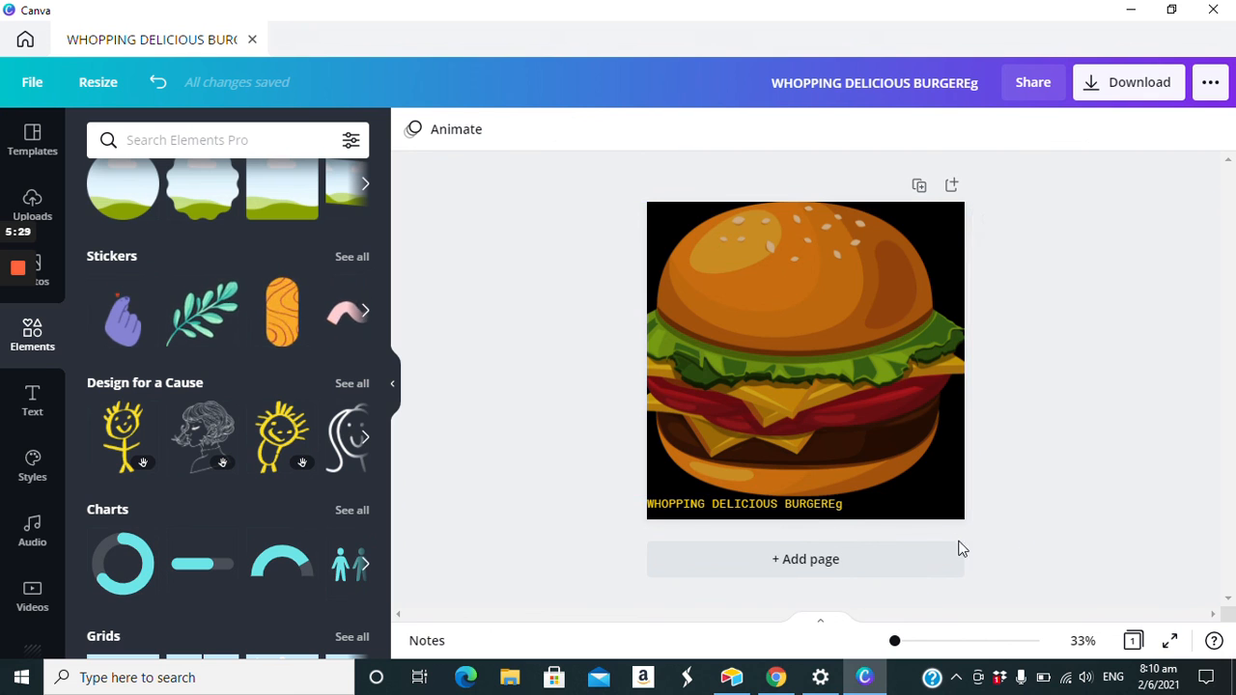
{"action": "left_click", "coordinate": [837, 512]}
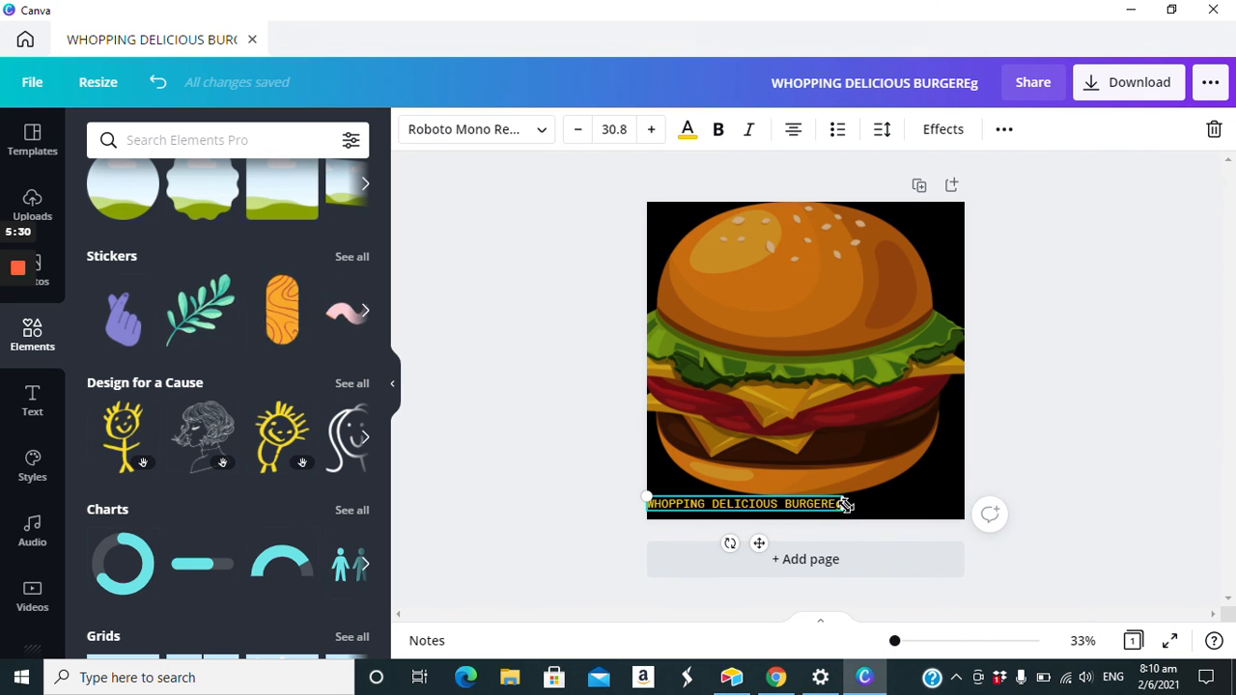
{"action": "left_click", "coordinate": [838, 505]}
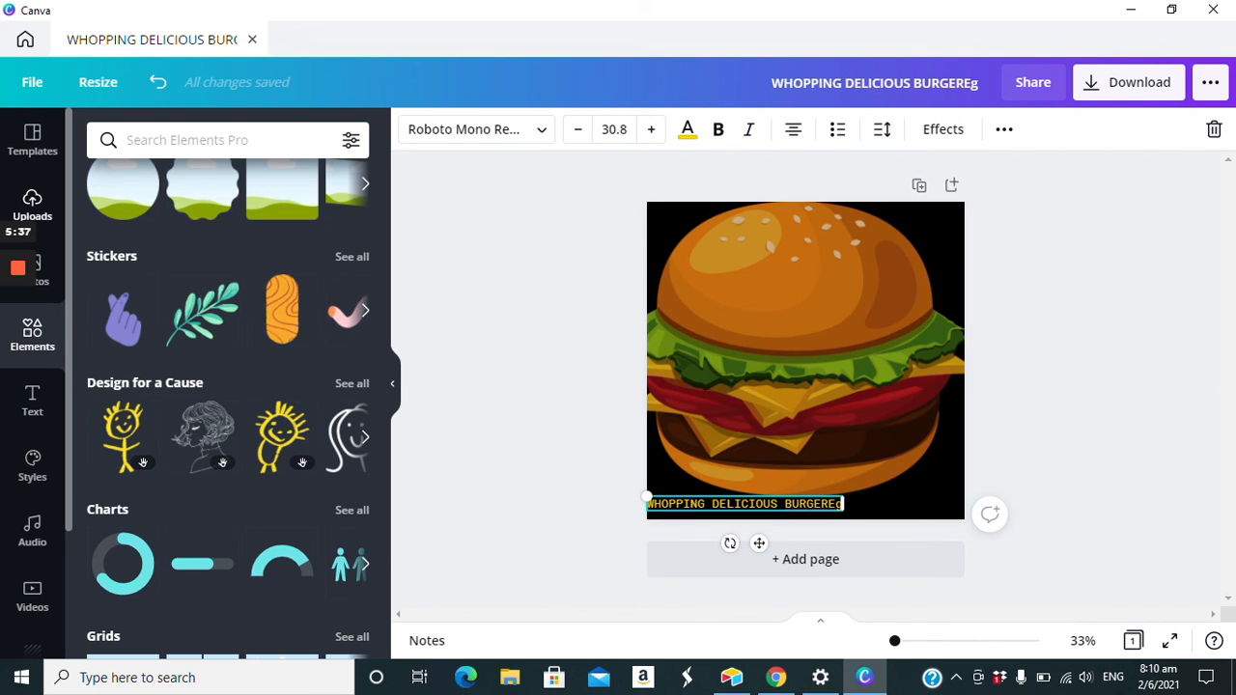
{"action": "left_click", "coordinate": [32, 205]}
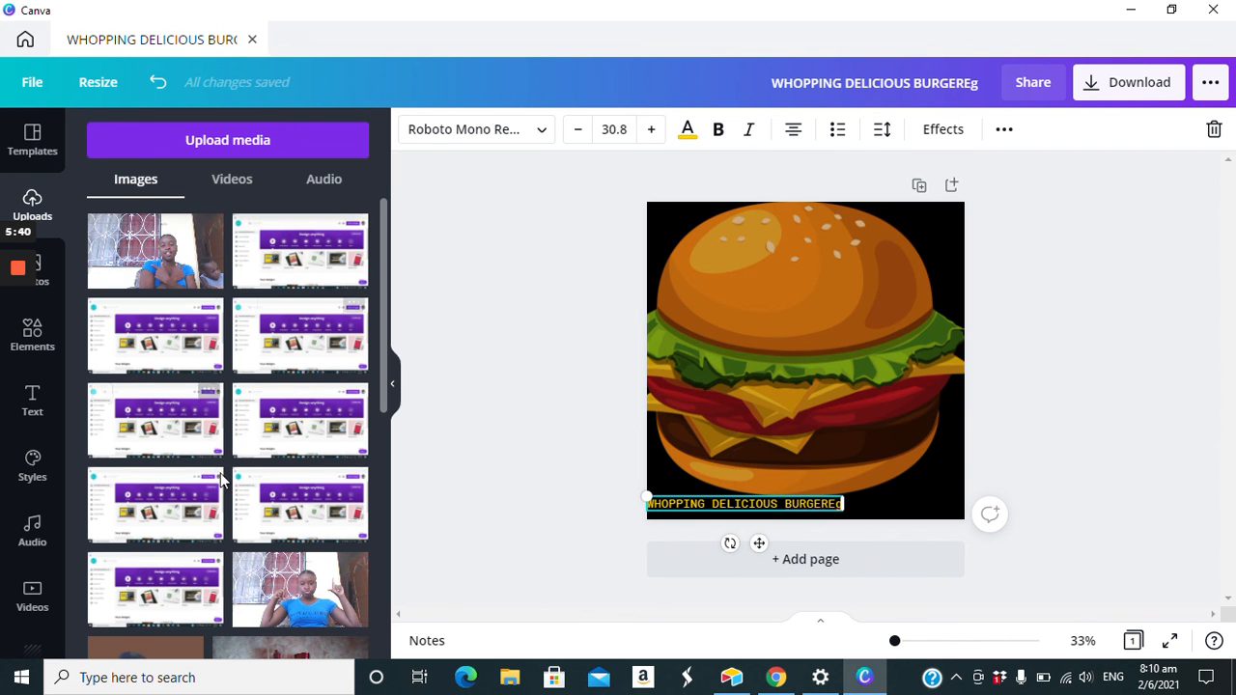
{"action": "scroll", "coordinate": [230, 274], "scroll_direction": "down", "scroll_amount": 2}
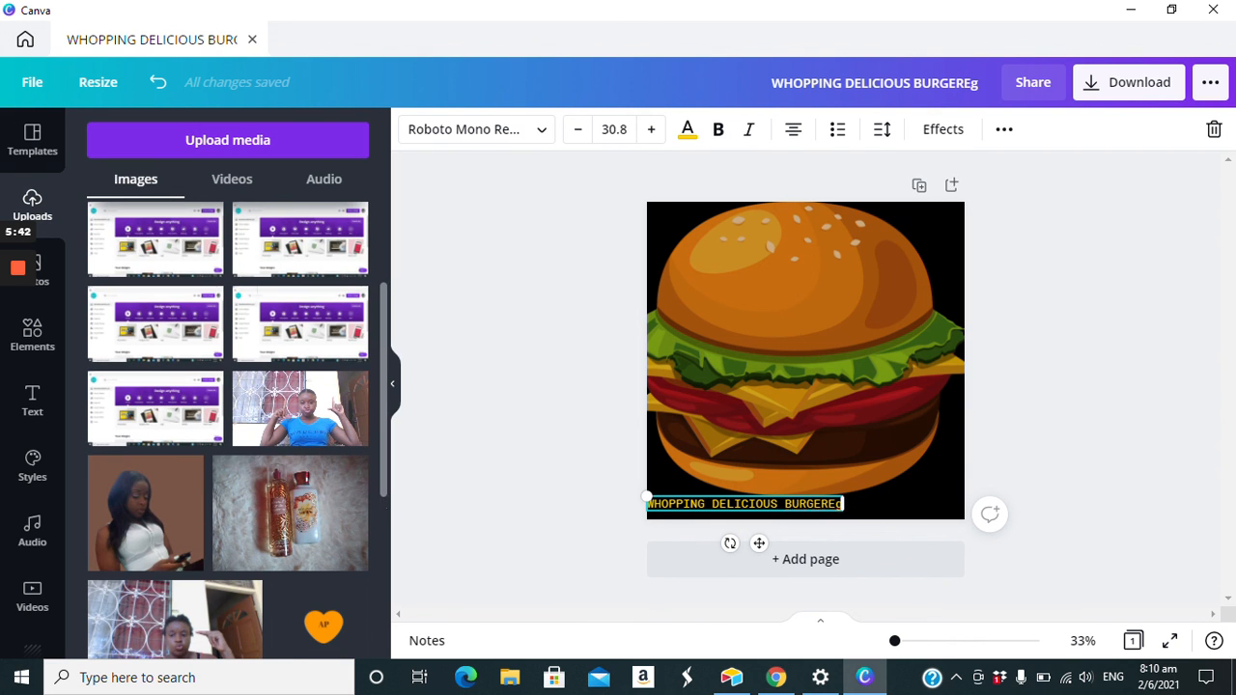
{"action": "left_click", "coordinate": [472, 524]}
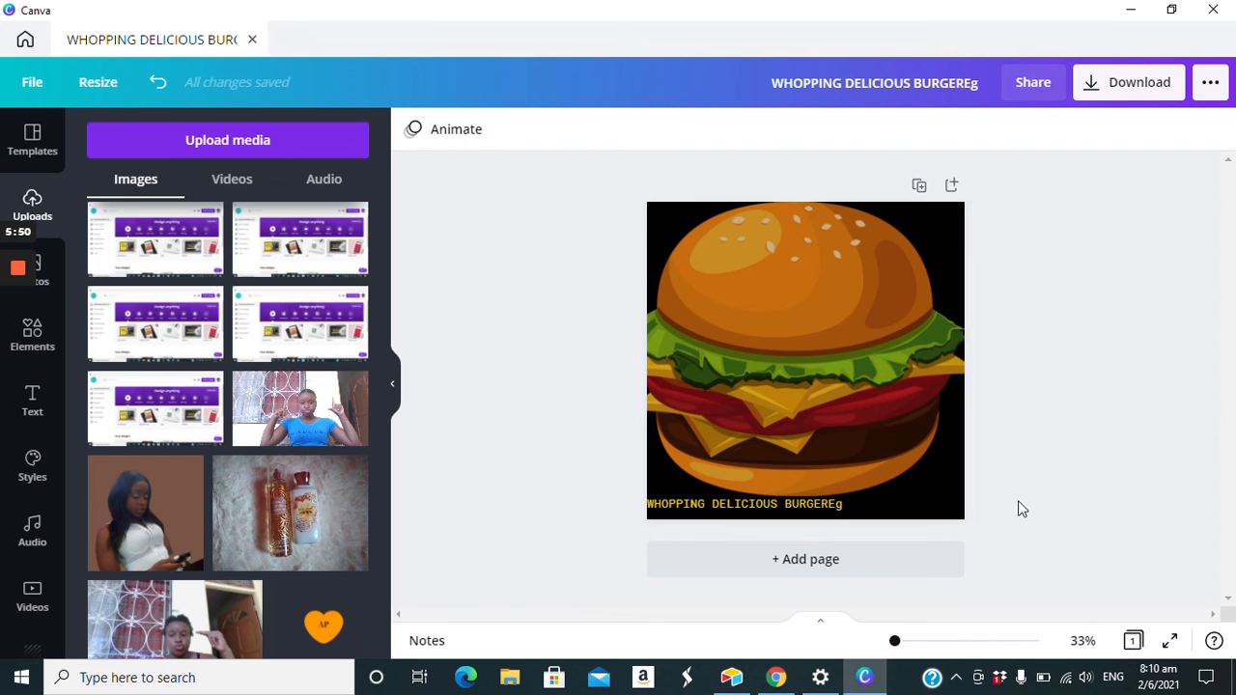
{"action": "left_click", "coordinate": [445, 129]}
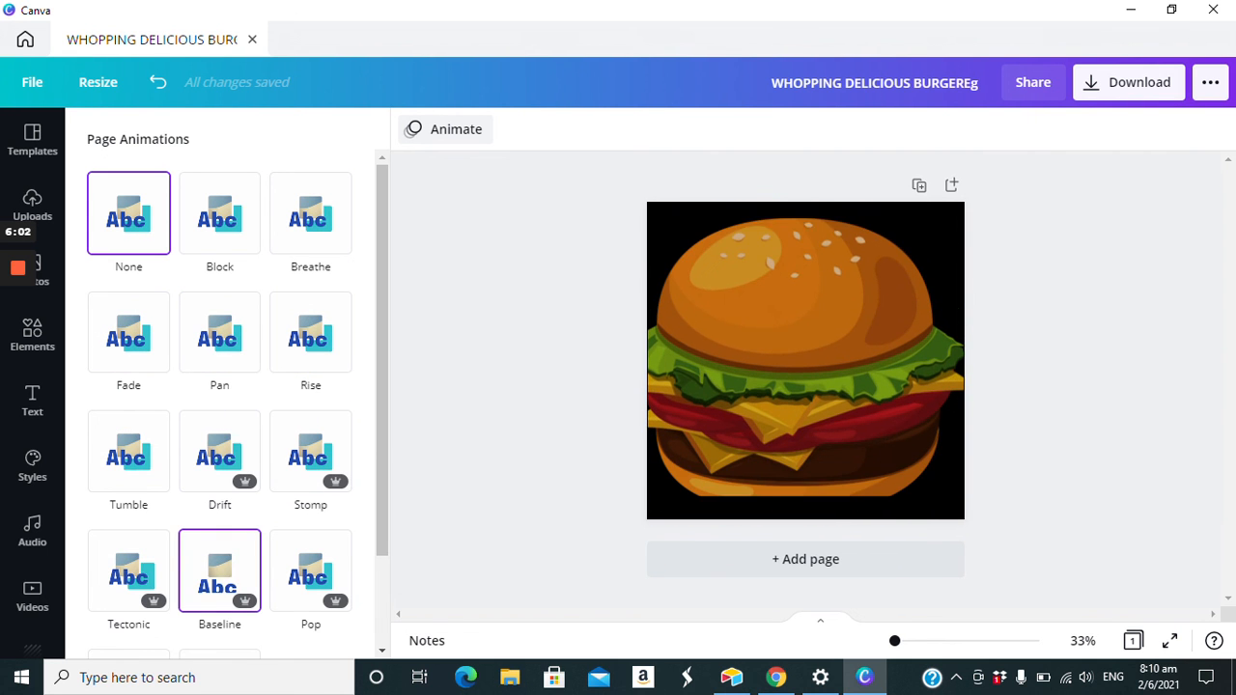
{"action": "left_click", "coordinate": [507, 419]}
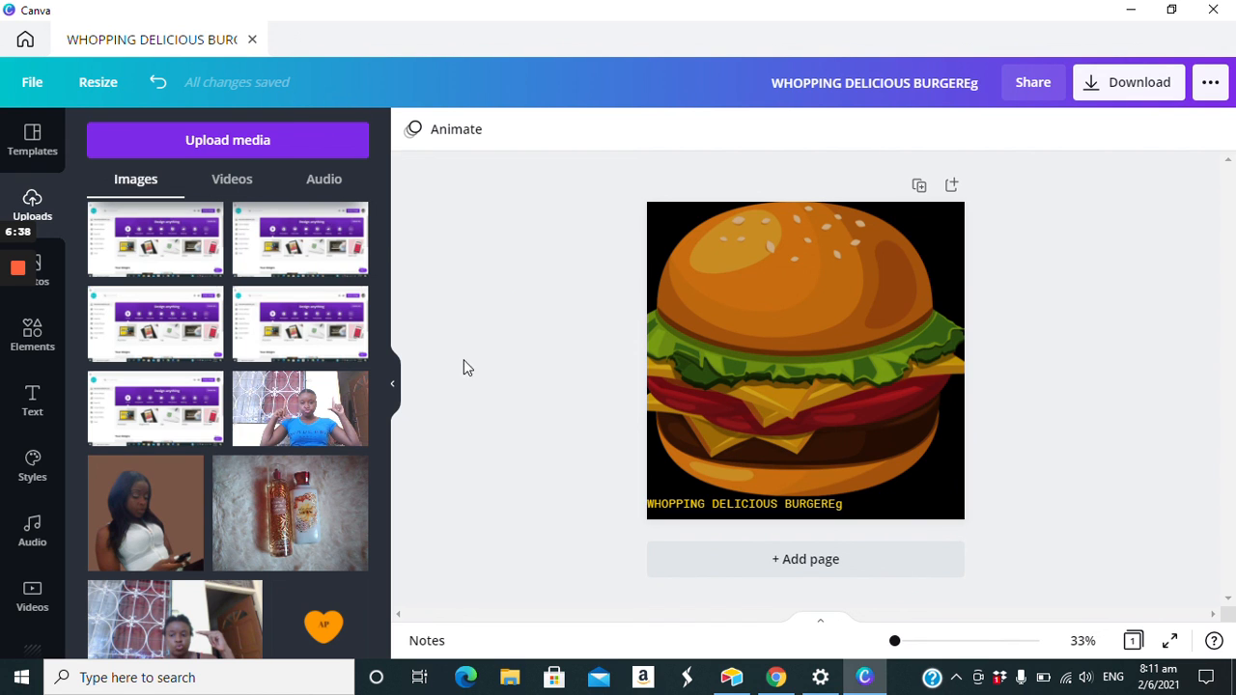
{"action": "mouse_move", "coordinate": [24, 275]}
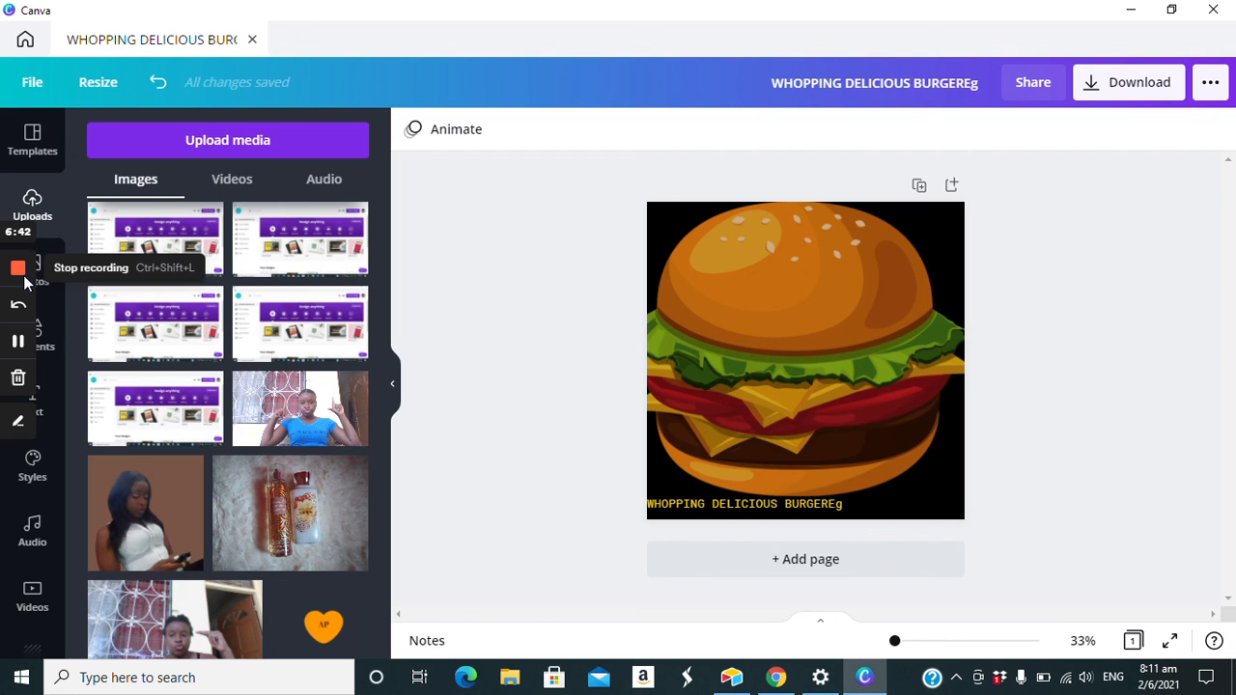